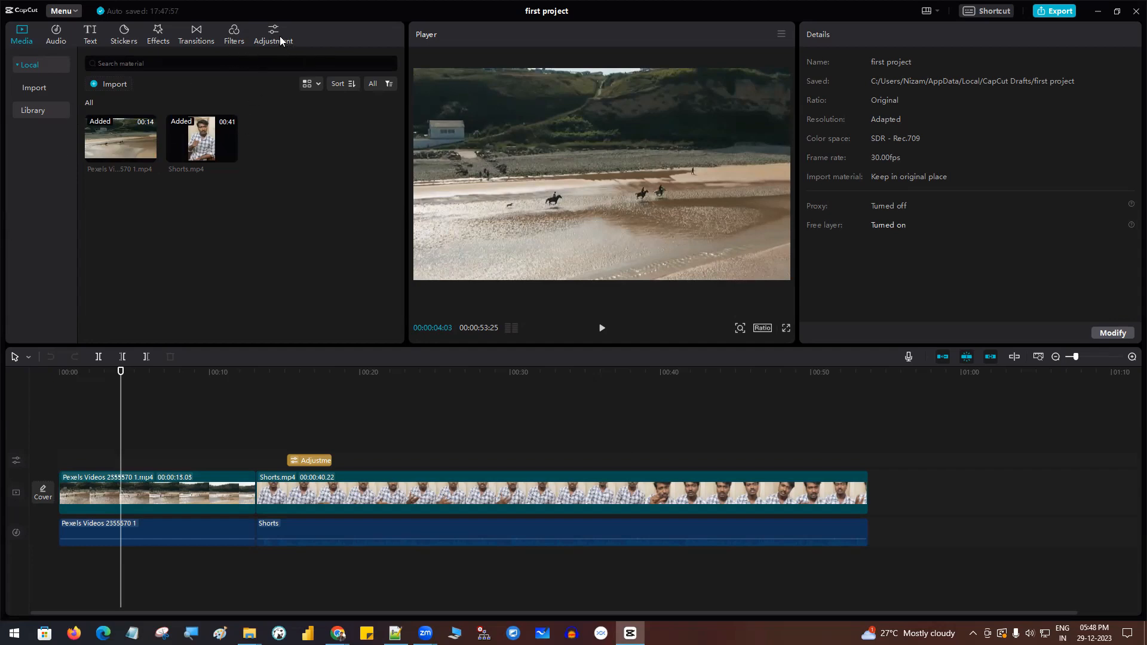
- Check the LUT choices available for the adjustment layer on the timeline, and return the playhead to the beach clip at 00:00:03:19
click(302, 393)
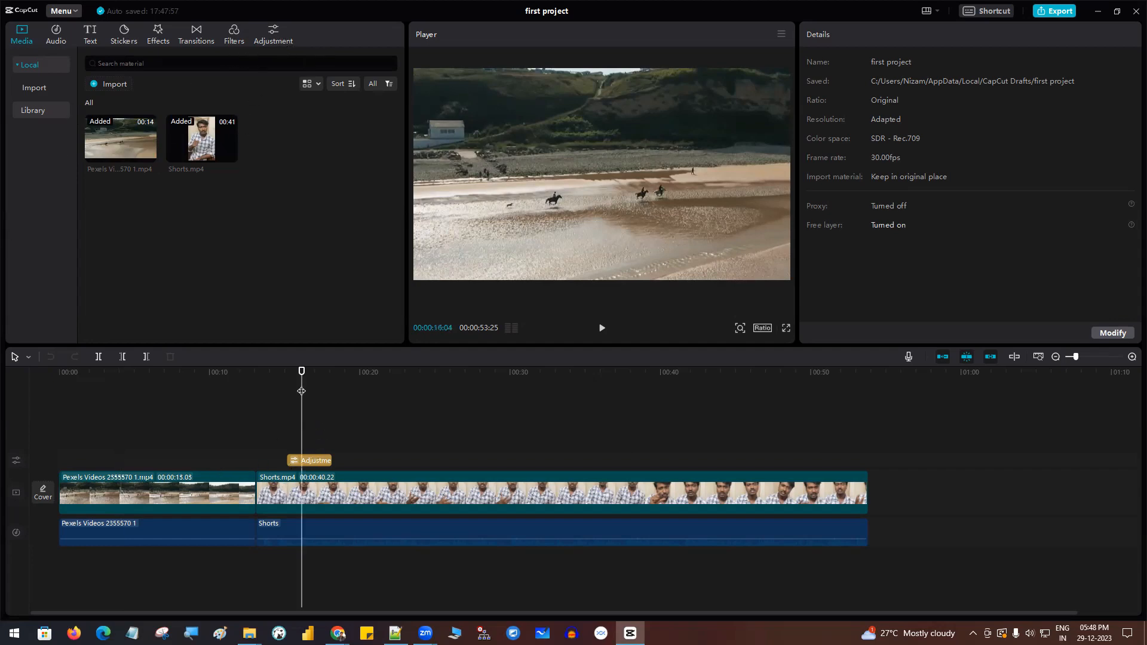
drag(302, 371, 287, 369)
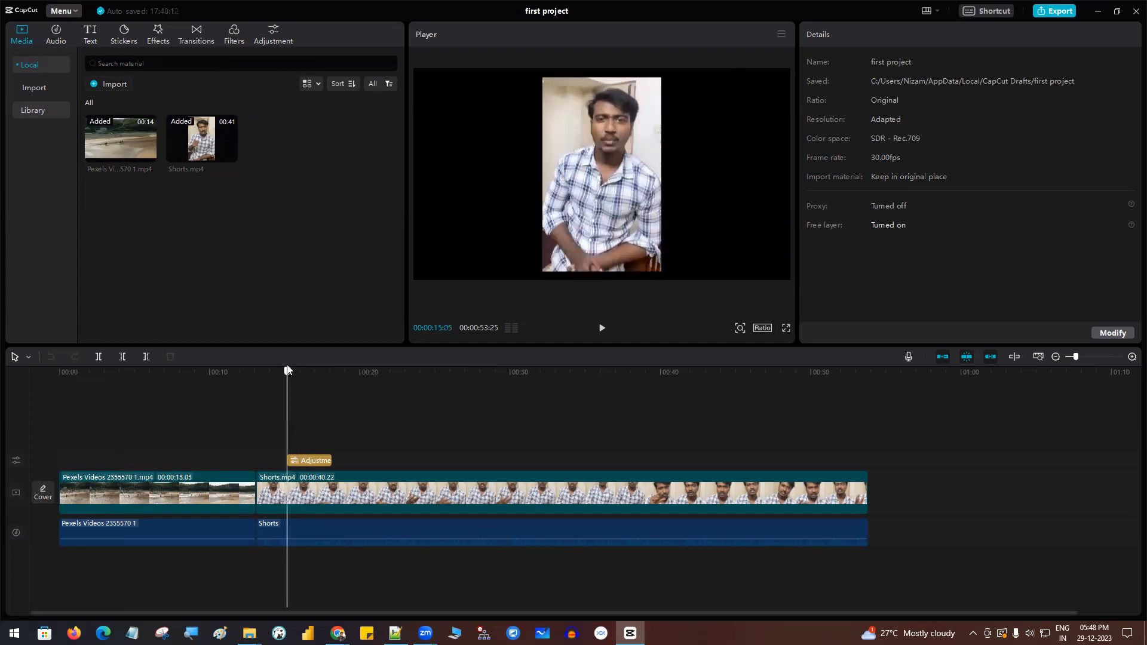
click(312, 460)
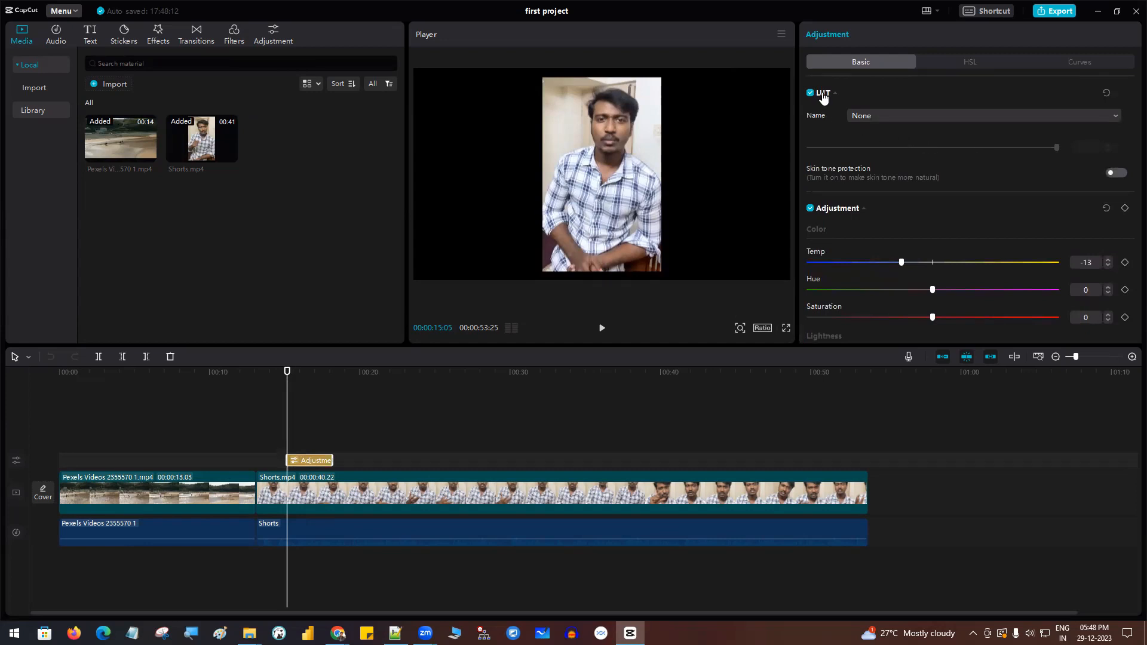
click(905, 114)
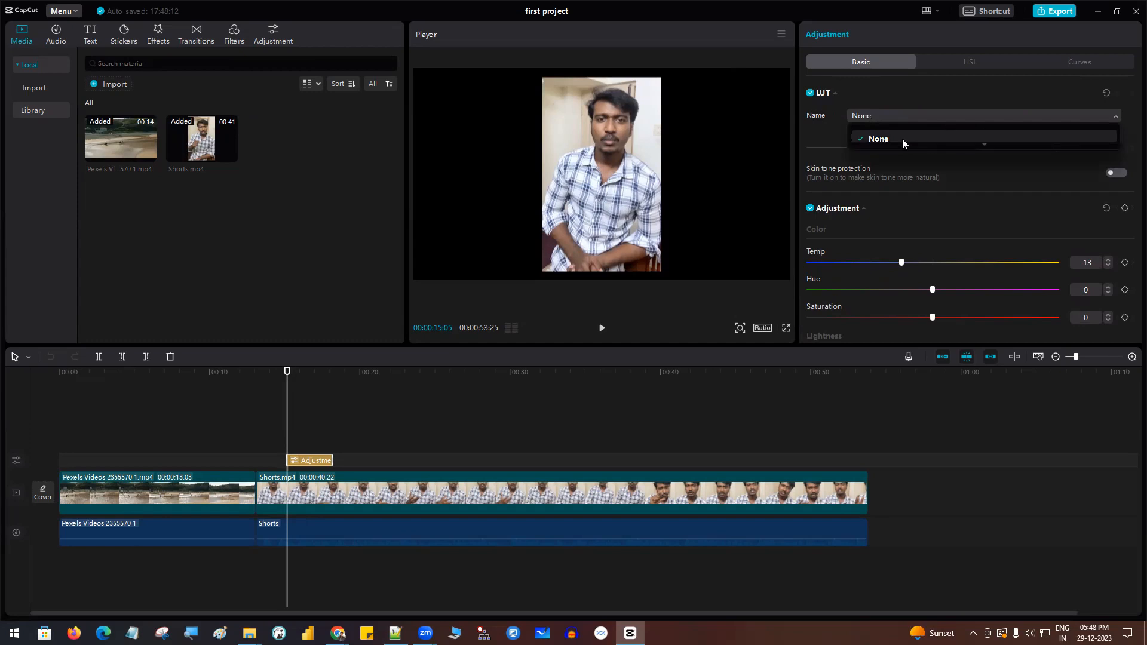
click(828, 119)
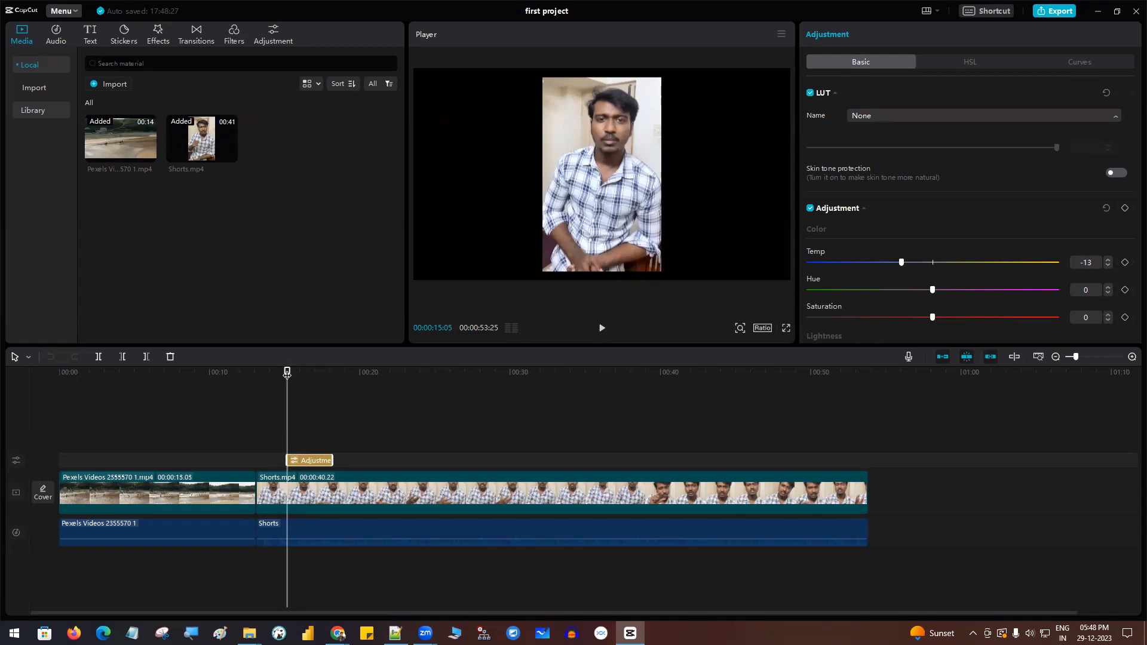
drag(286, 373, 113, 395)
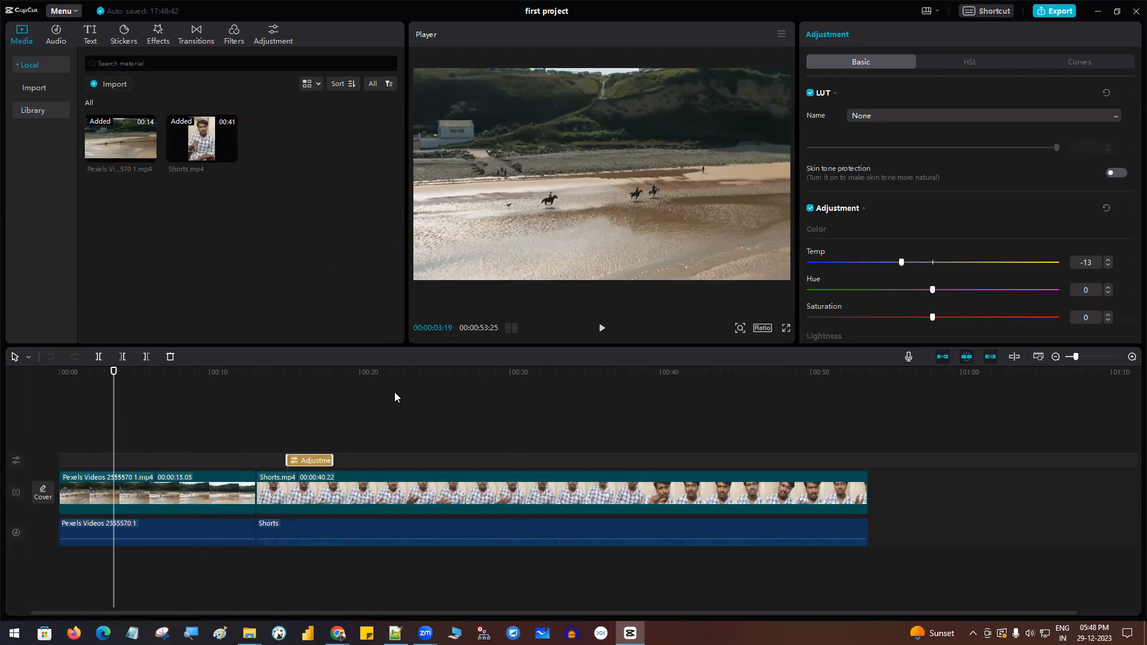
- Switch to Chrome and try to download free-customized-LUTs.zip from the copied Shutterstock link
mouse_move(338, 635)
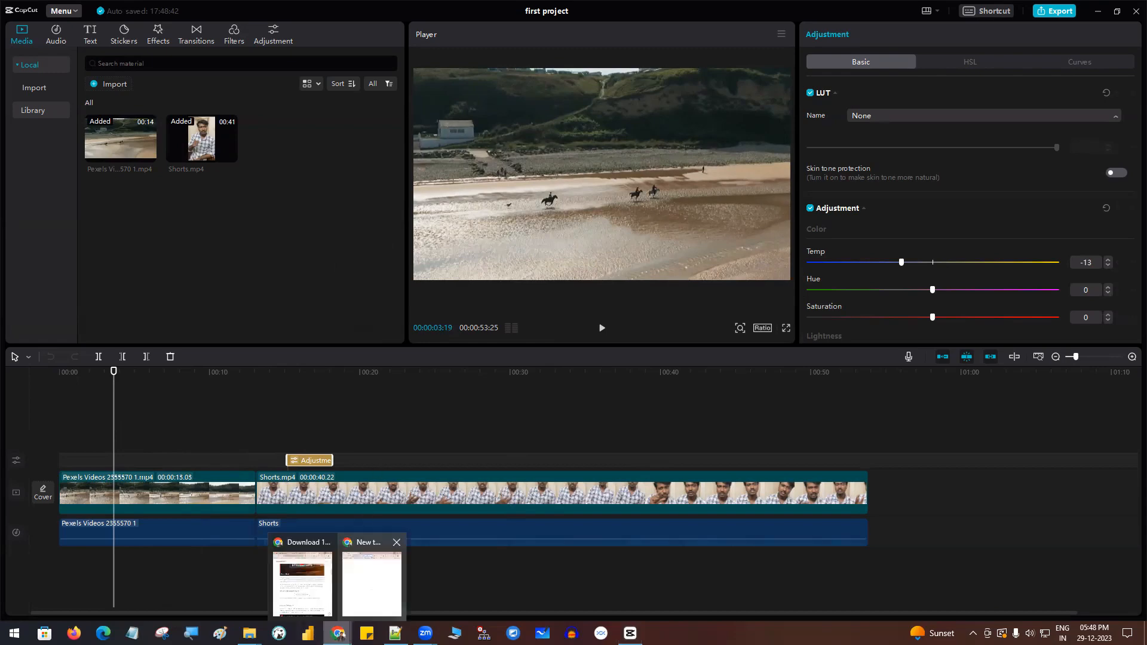
click(378, 597)
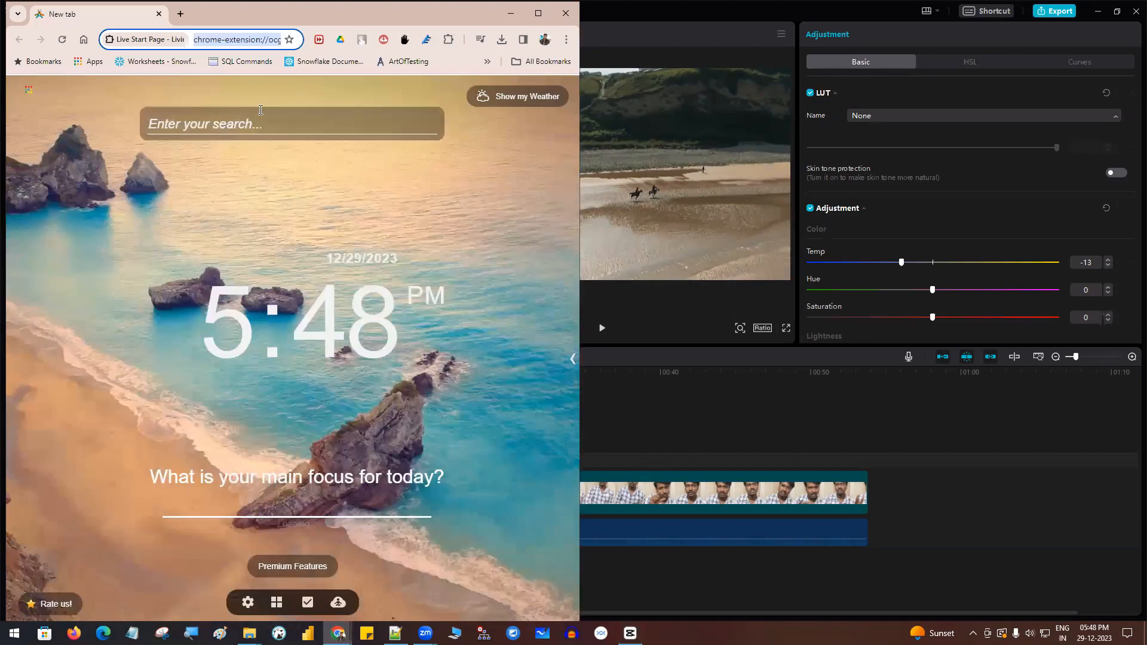
key(ctrl+v)
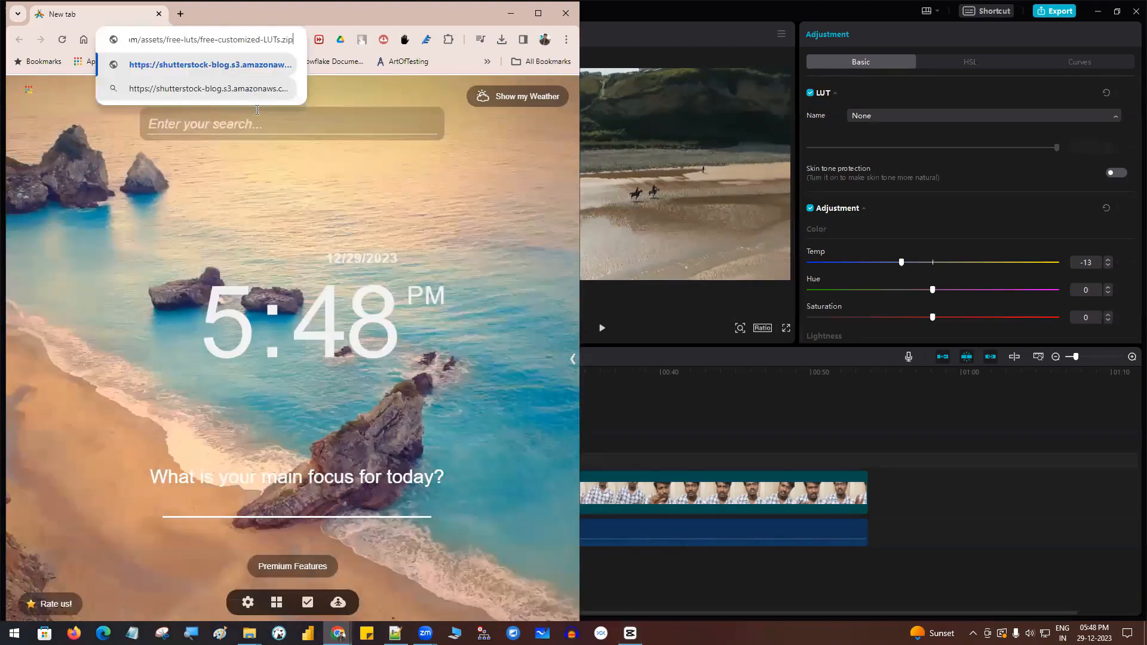
key(Return)
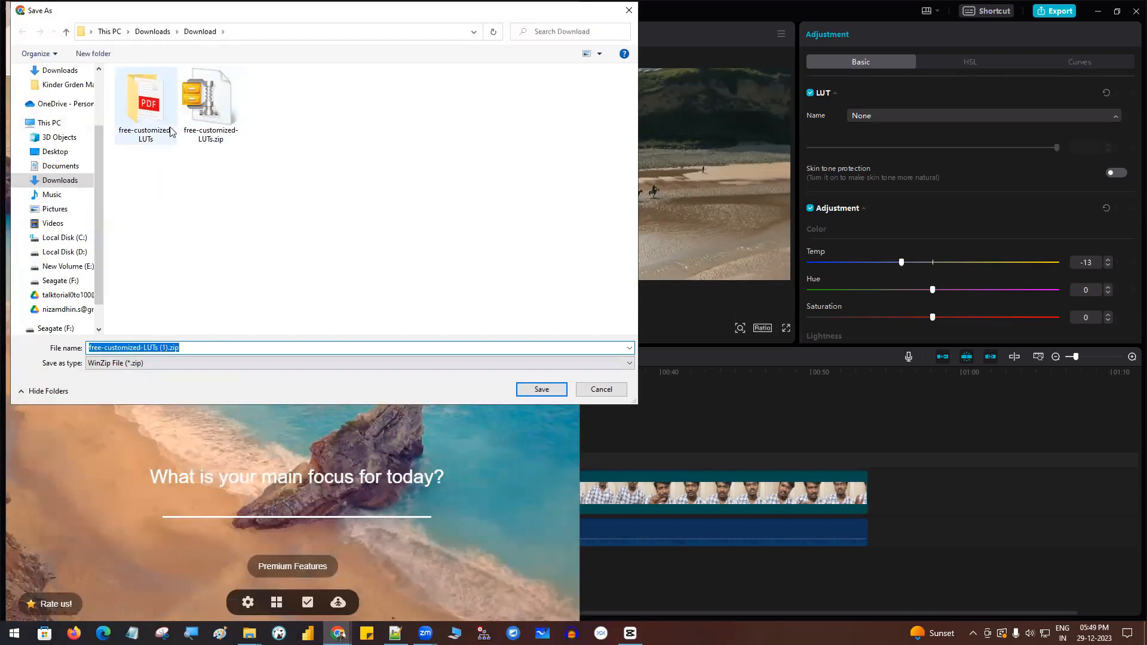
click(590, 389)
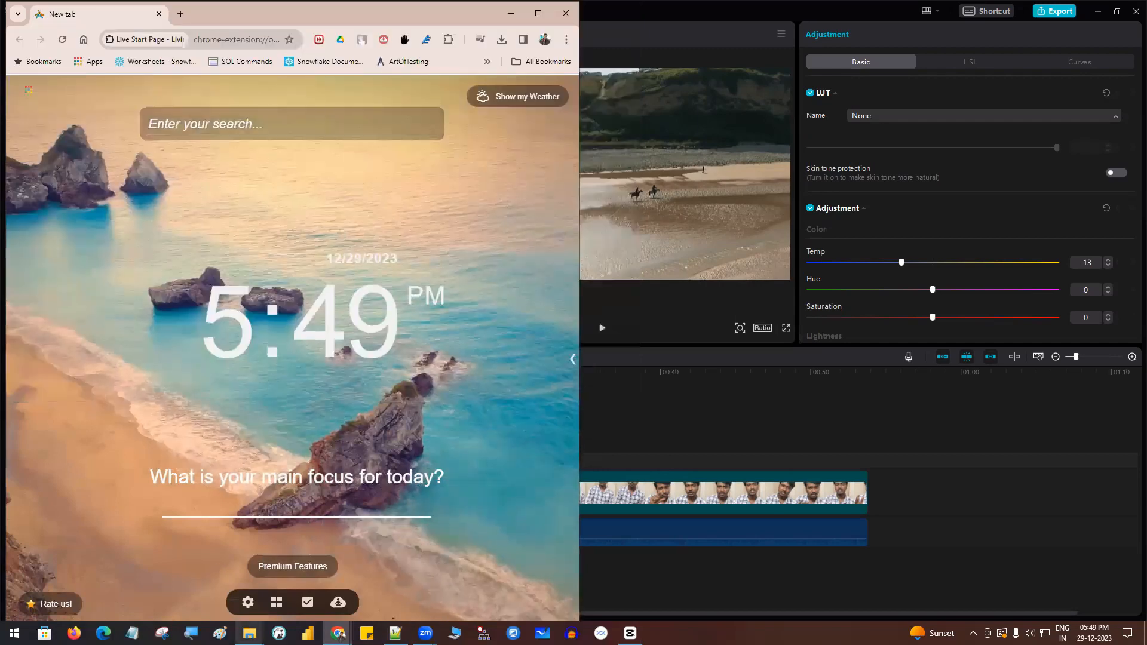
- Review the .cube files in the Shutterstock Free LUTs folder in File Explorer and return to CapCut
mouse_move(249, 632)
click(311, 574)
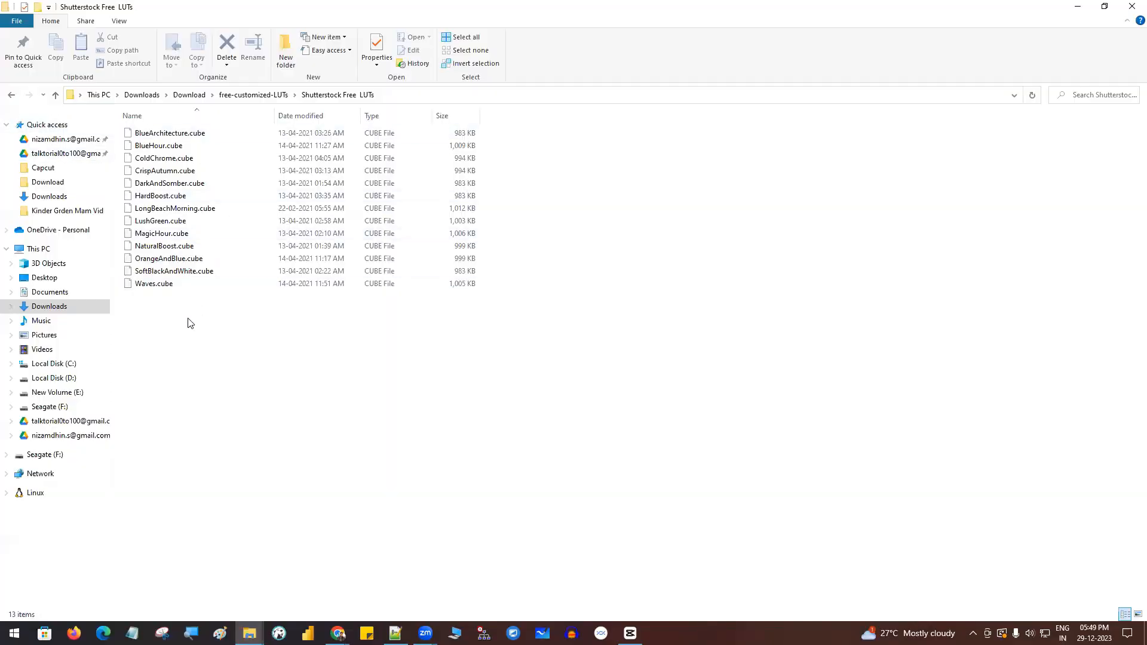
drag(189, 318, 191, 131)
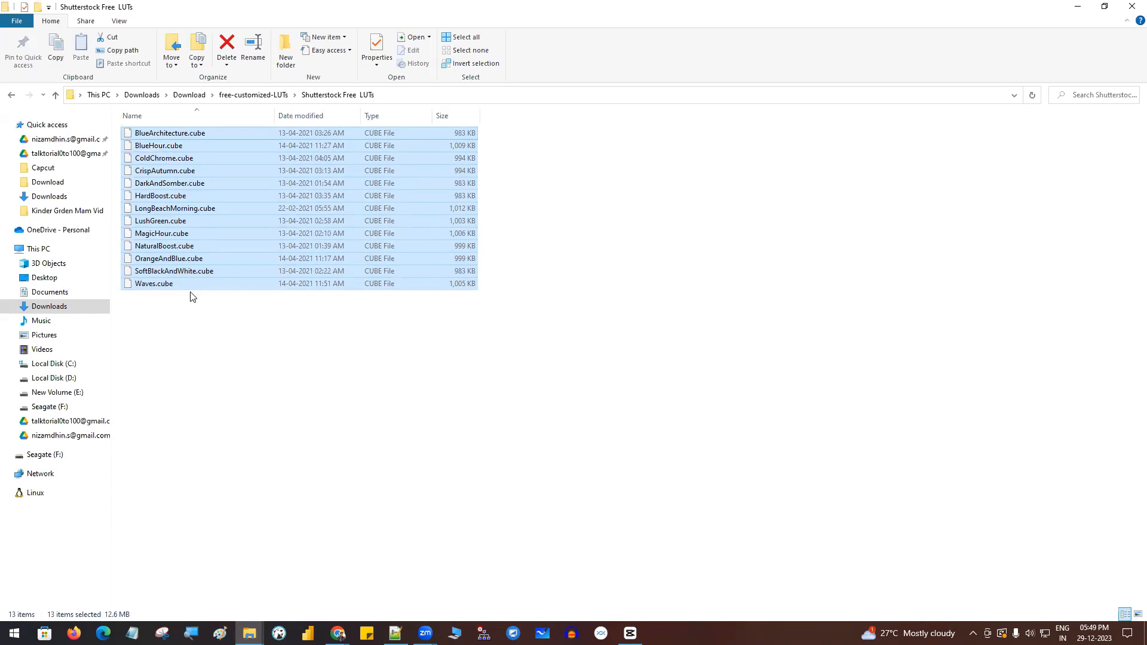
click(189, 332)
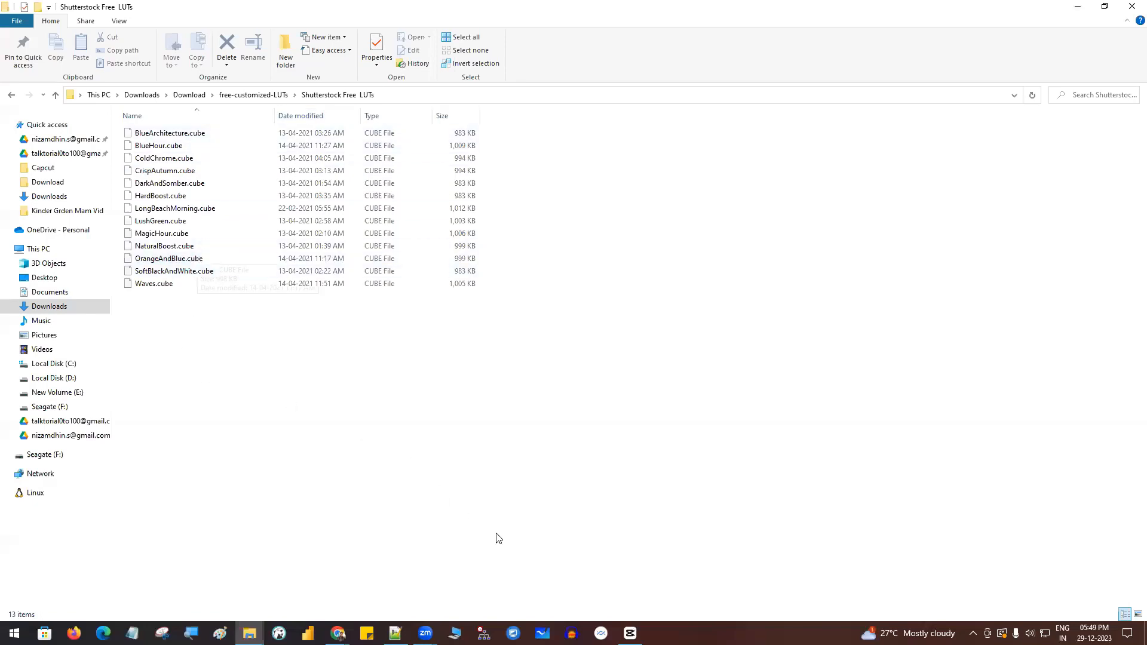
key(alt+Tab)
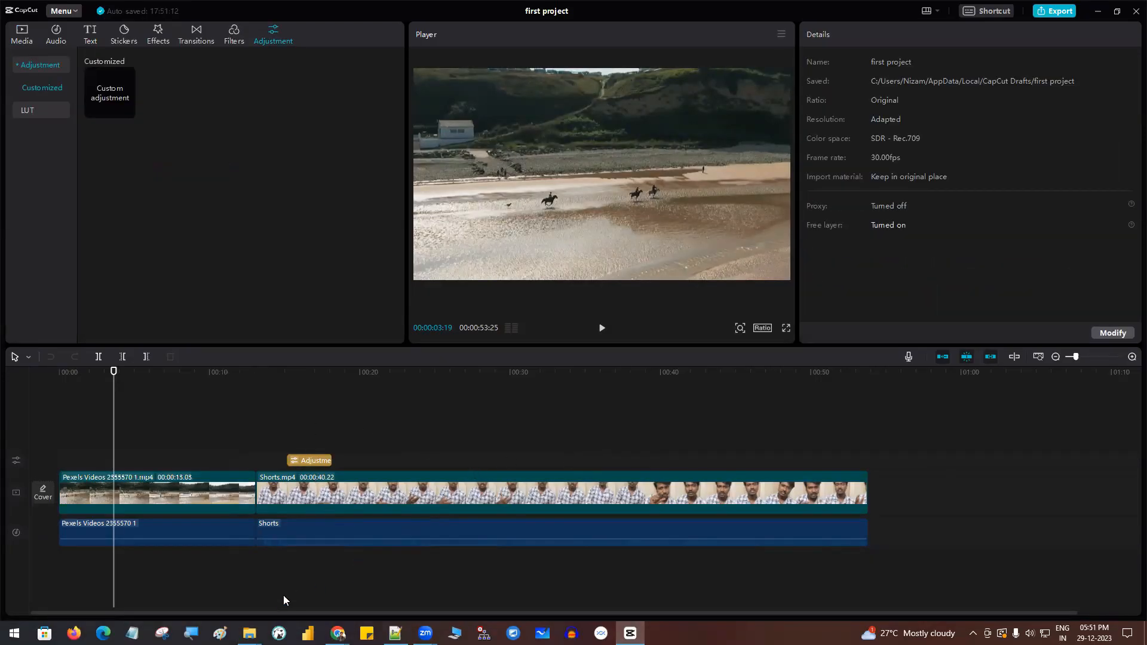
mouse_move(249, 634)
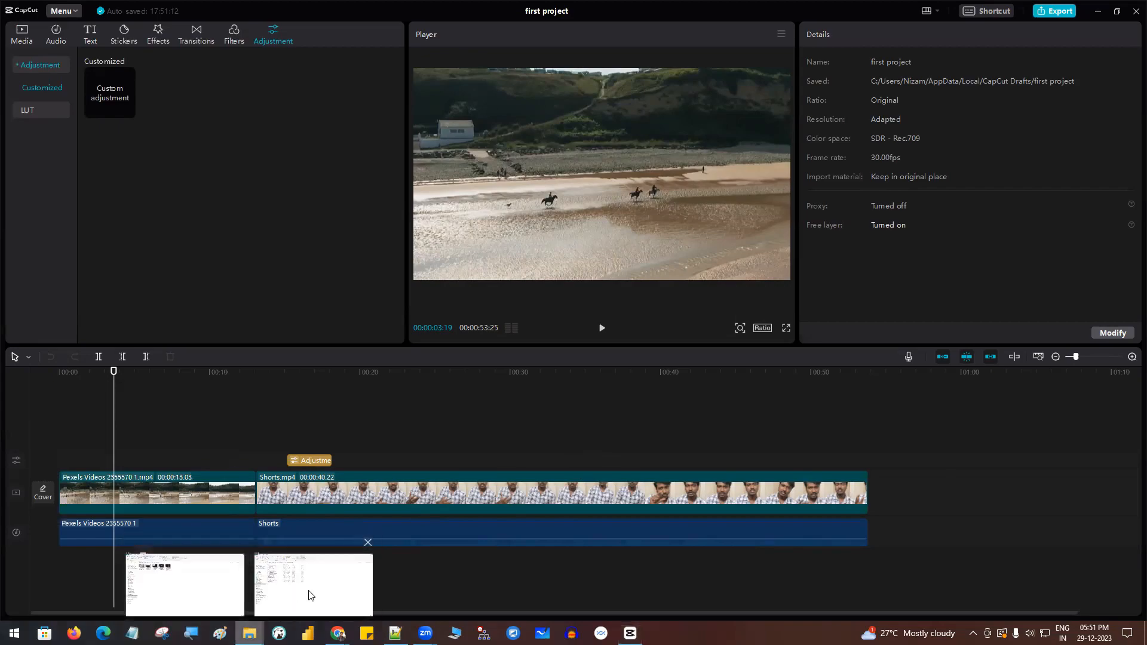
click(309, 595)
click(1079, 9)
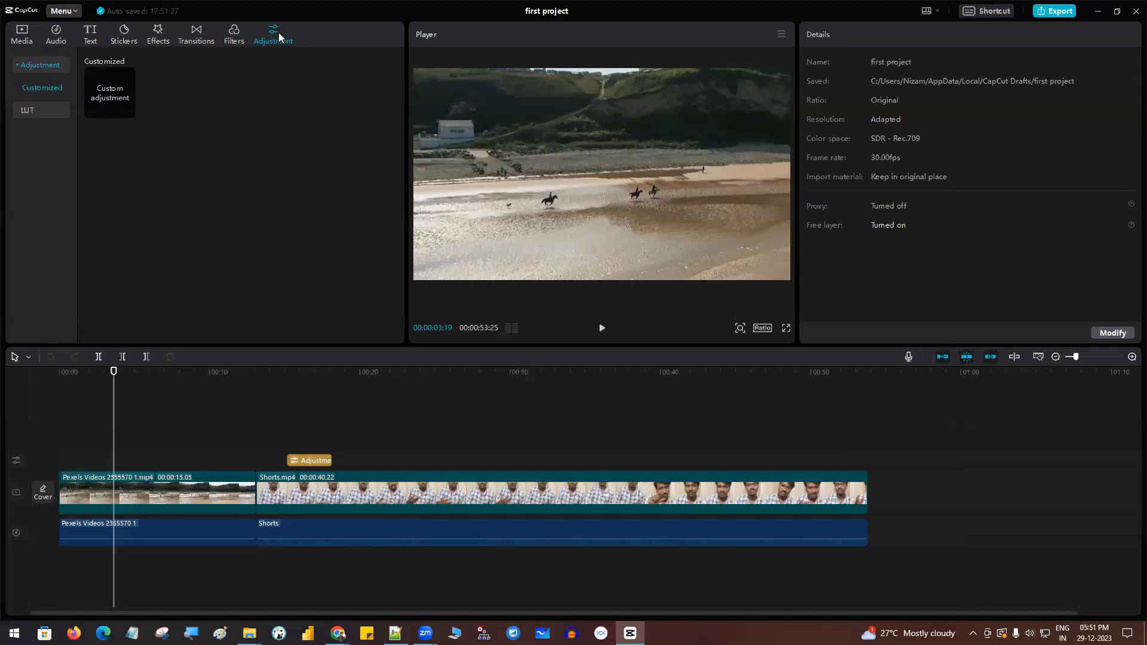
- Import all the .cube files from Download > free-customized-LUTs > Shutterstock Free LUTs as LUTs
click(28, 110)
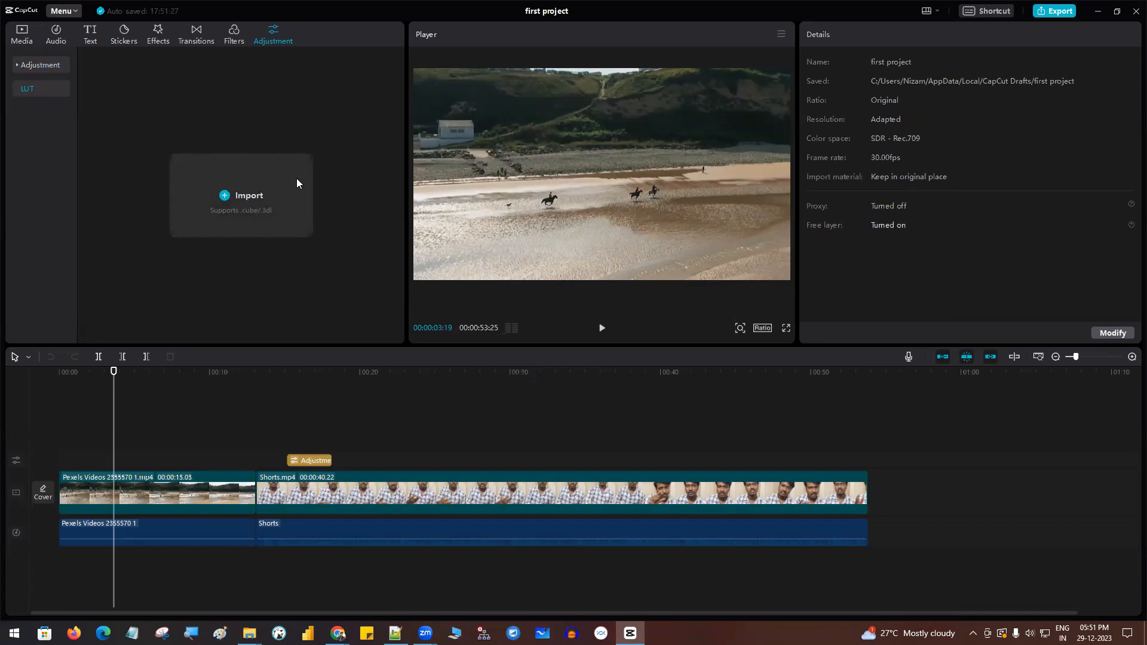
click(247, 199)
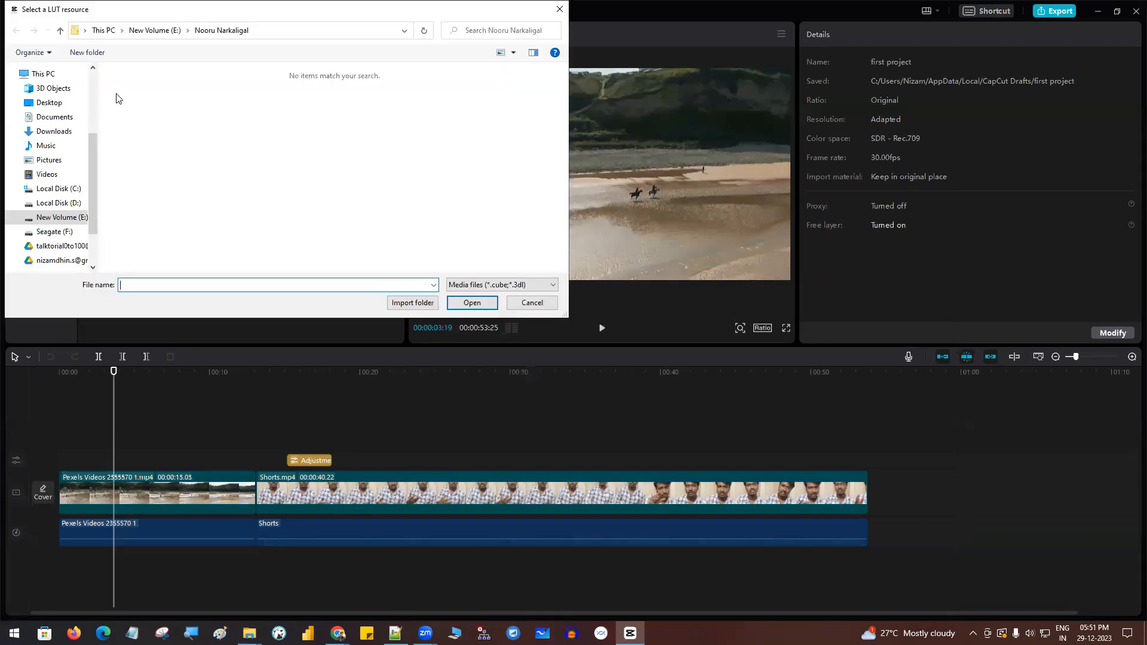
scroll(54, 184, up, 3)
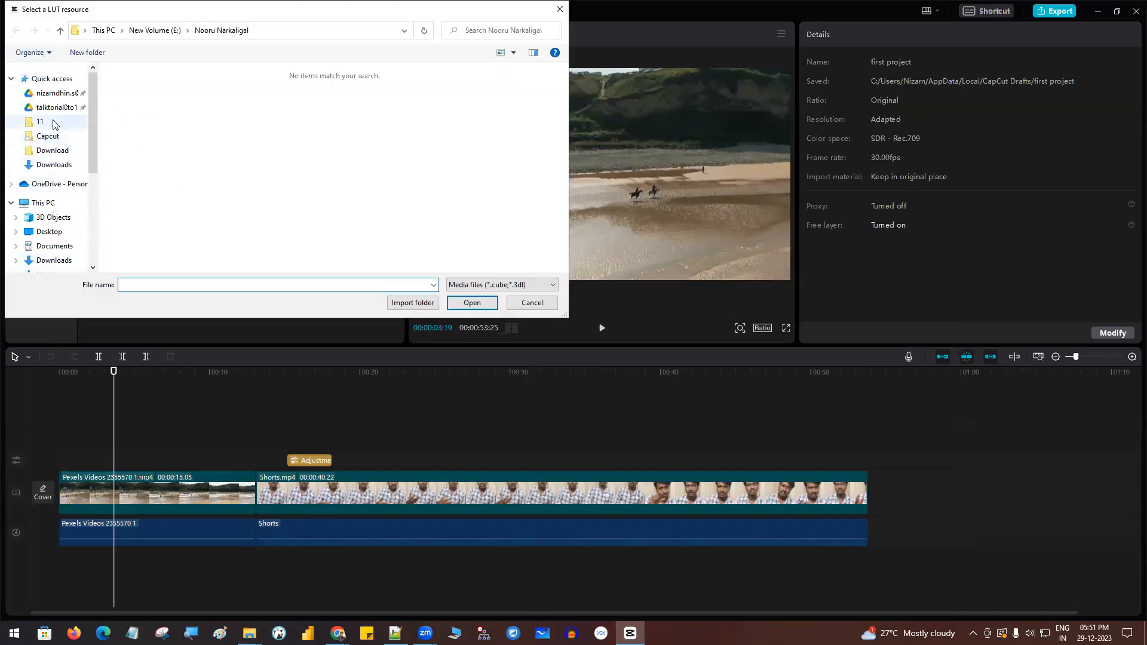
click(52, 152)
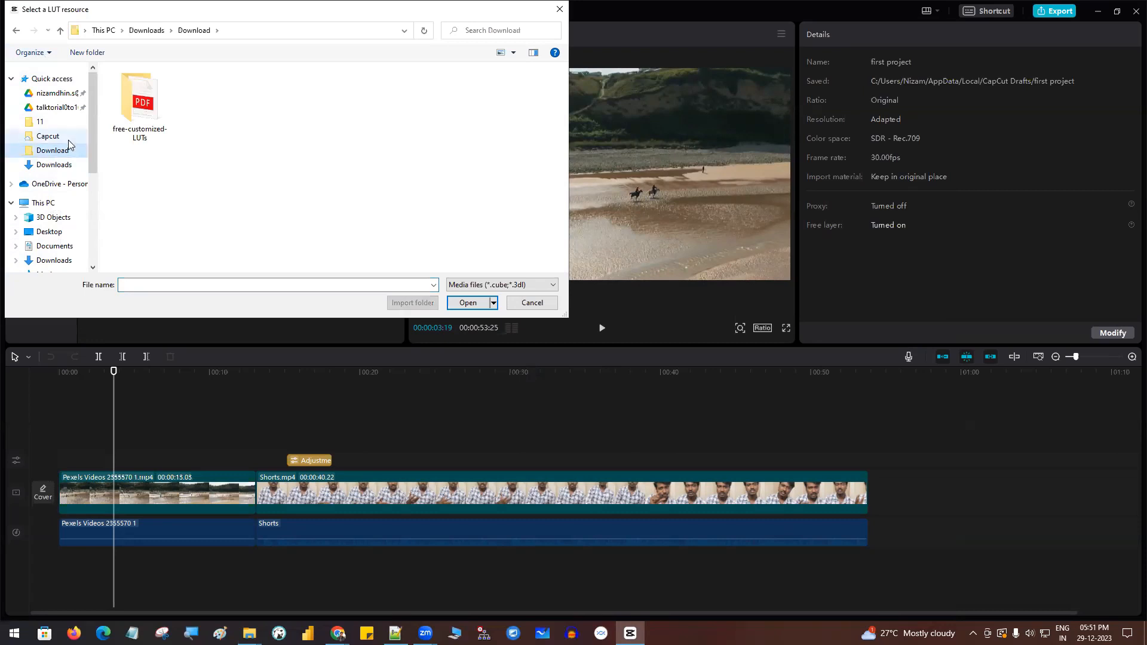
double_click(118, 119)
double_click(135, 88)
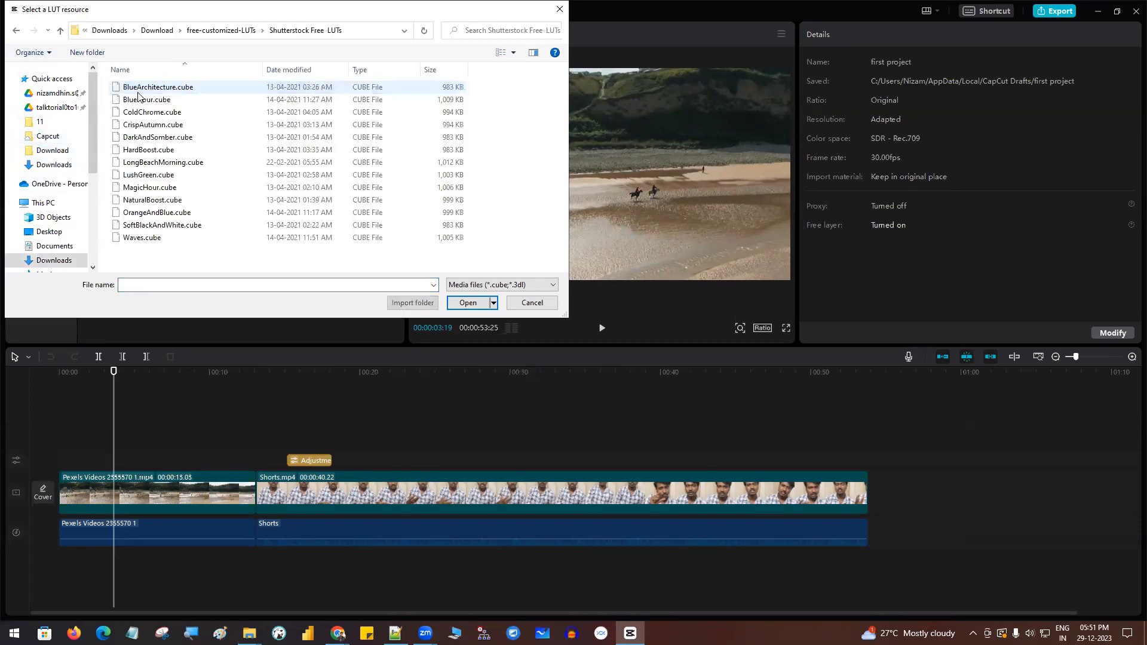
drag(156, 254, 177, 88)
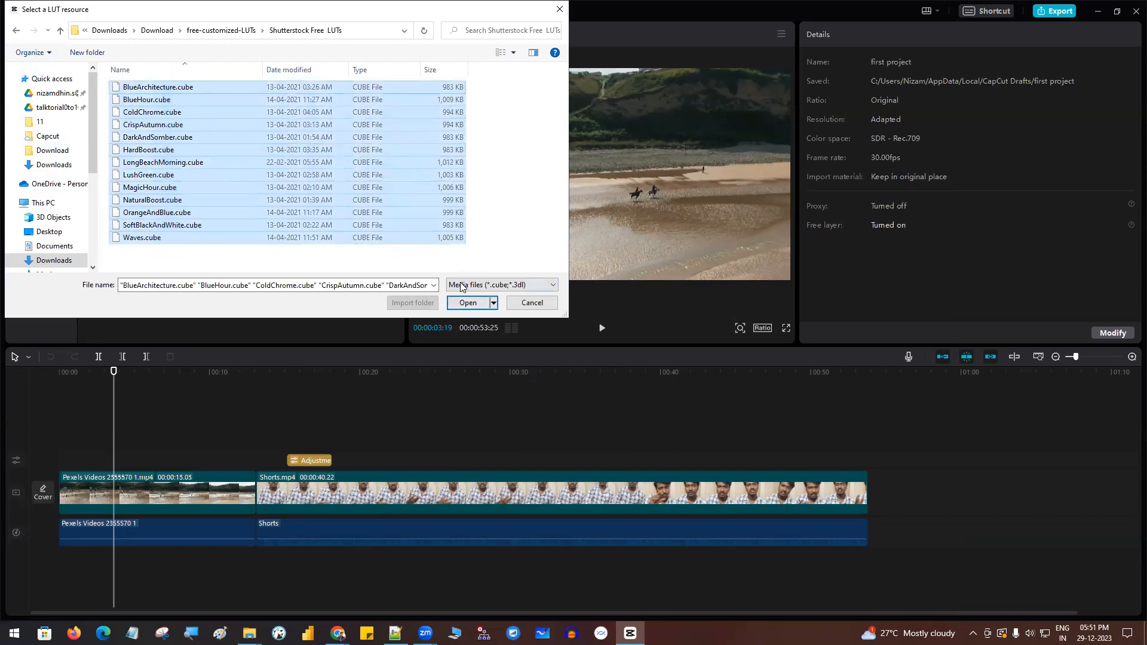
click(465, 302)
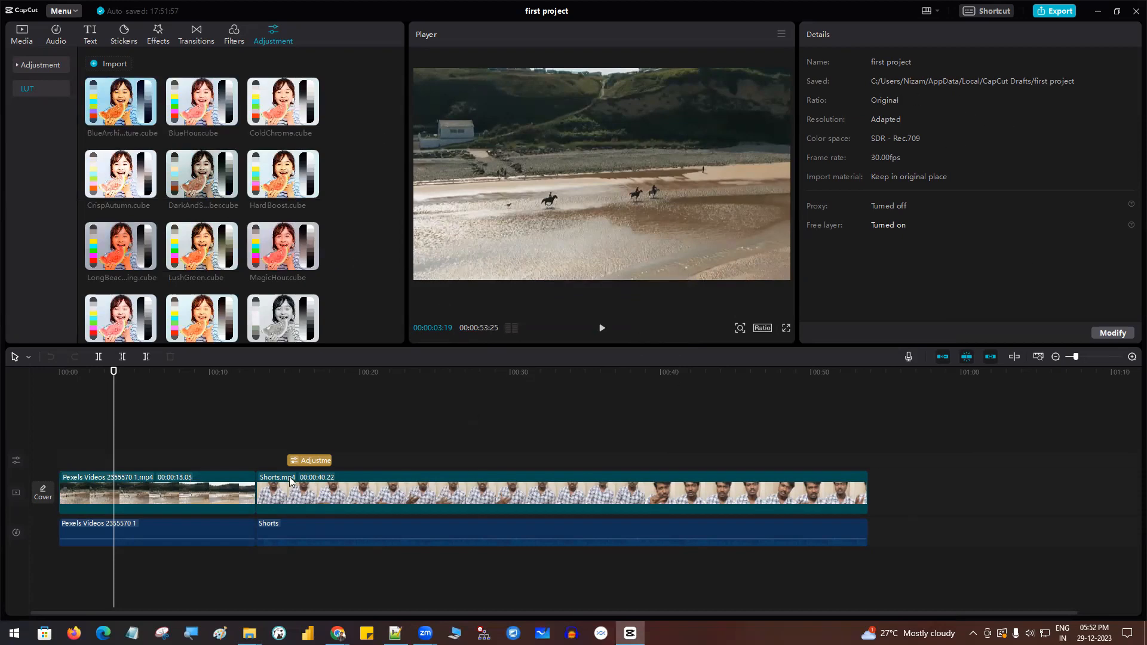
- Preview the imported LUTs on the Pexels beach clip in its basic adjustment settings
click(294, 498)
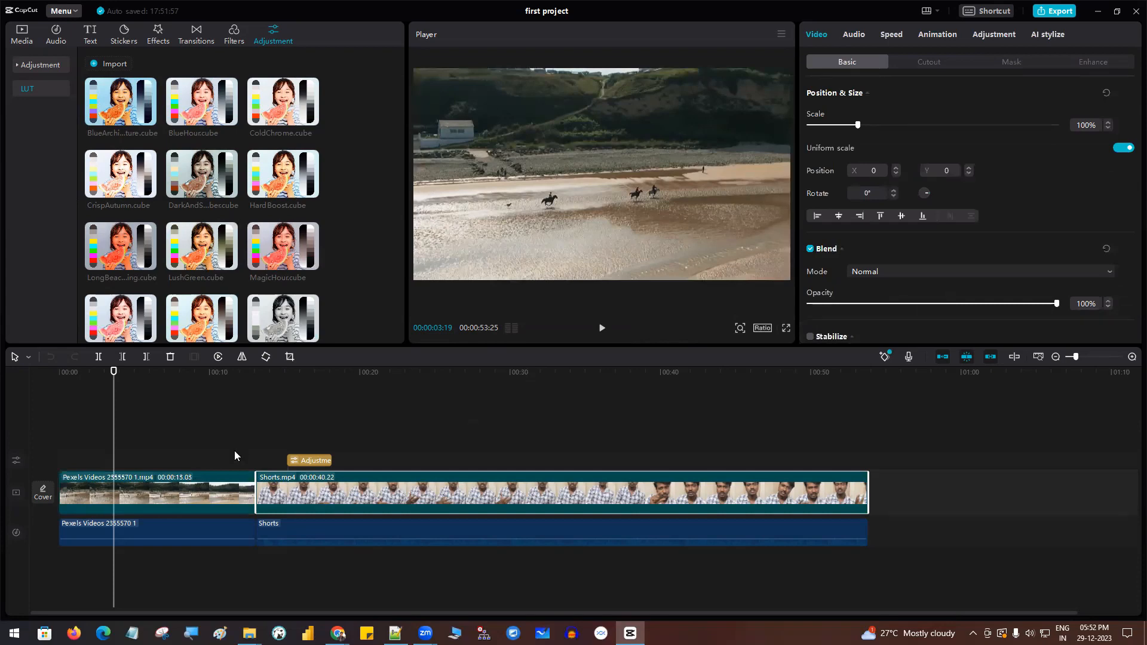
click(222, 484)
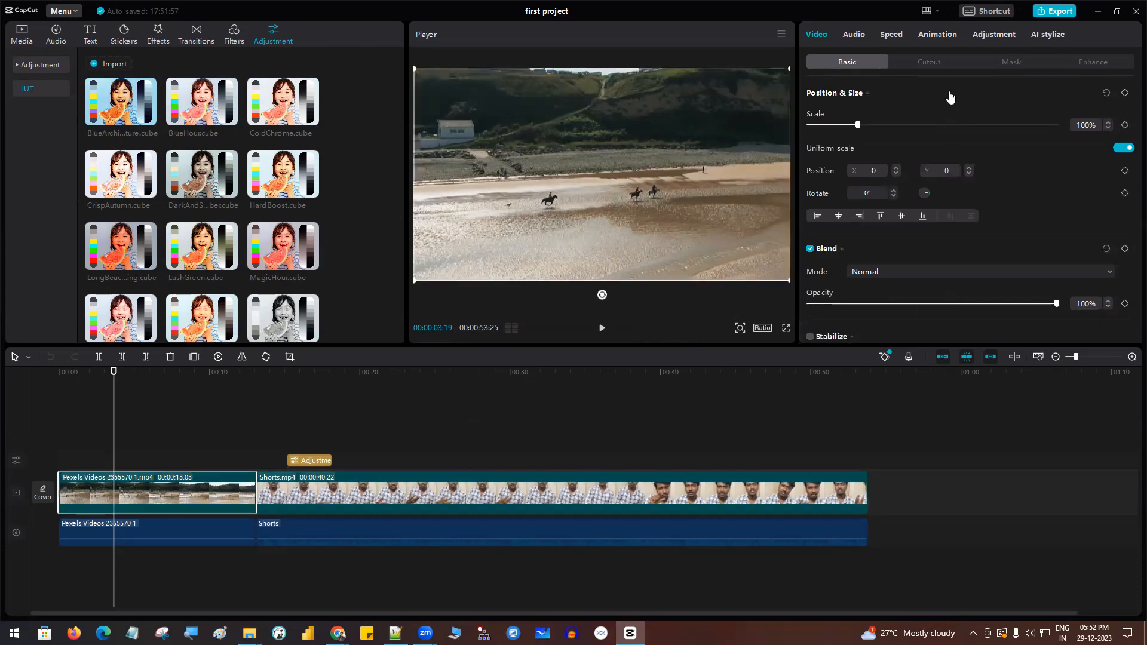
click(992, 37)
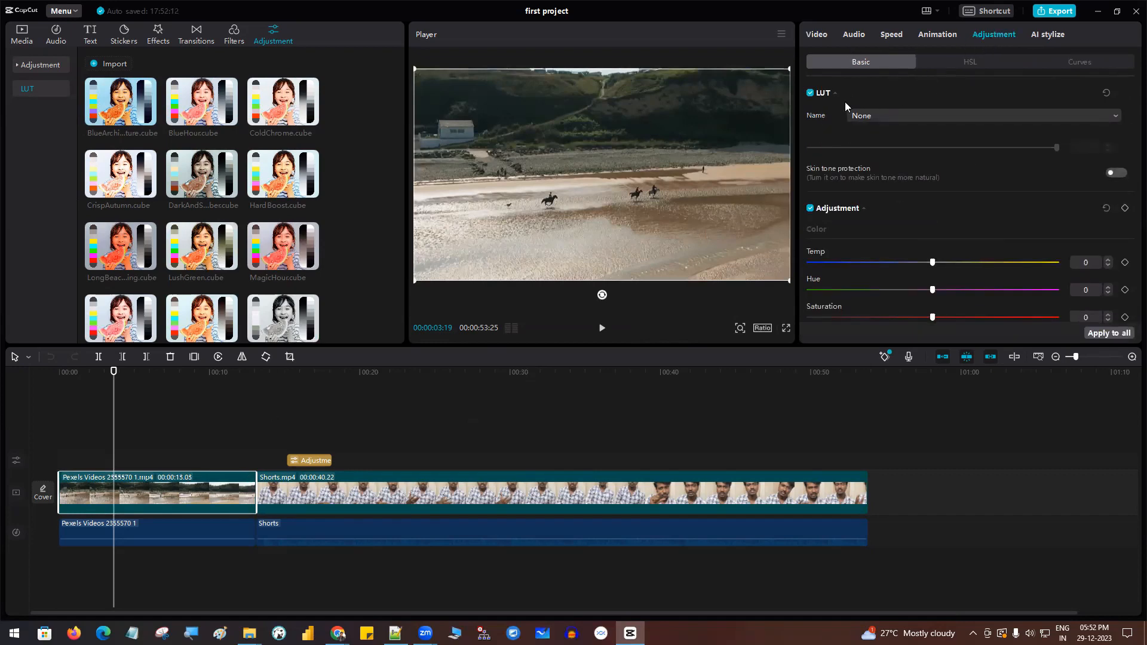
click(875, 116)
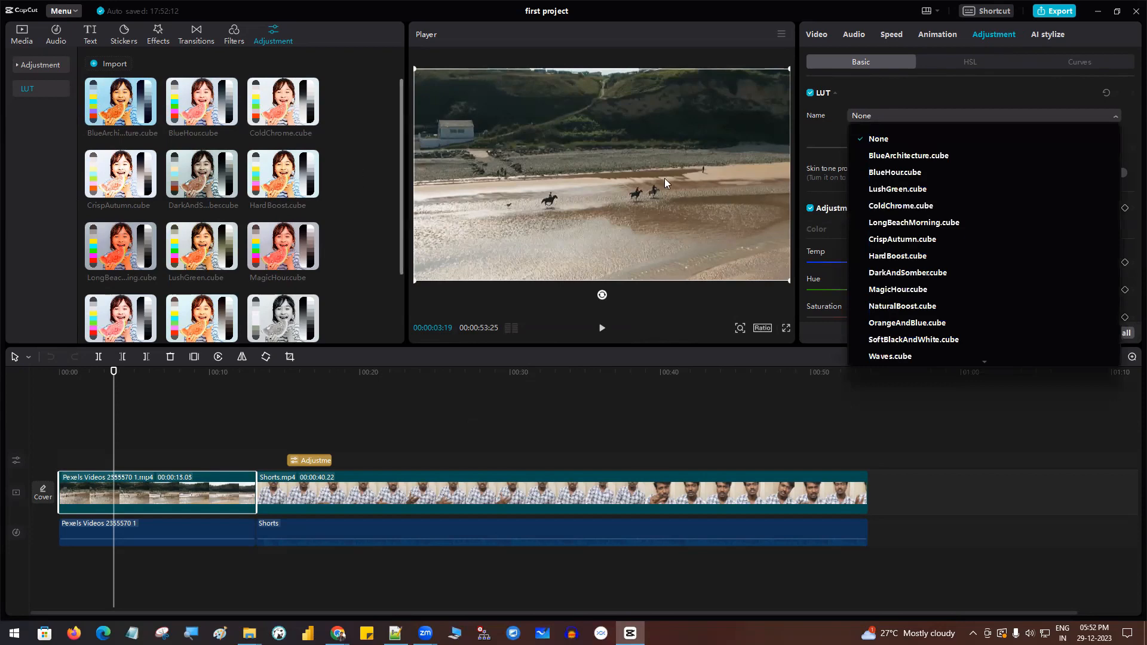
click(839, 111)
click(871, 116)
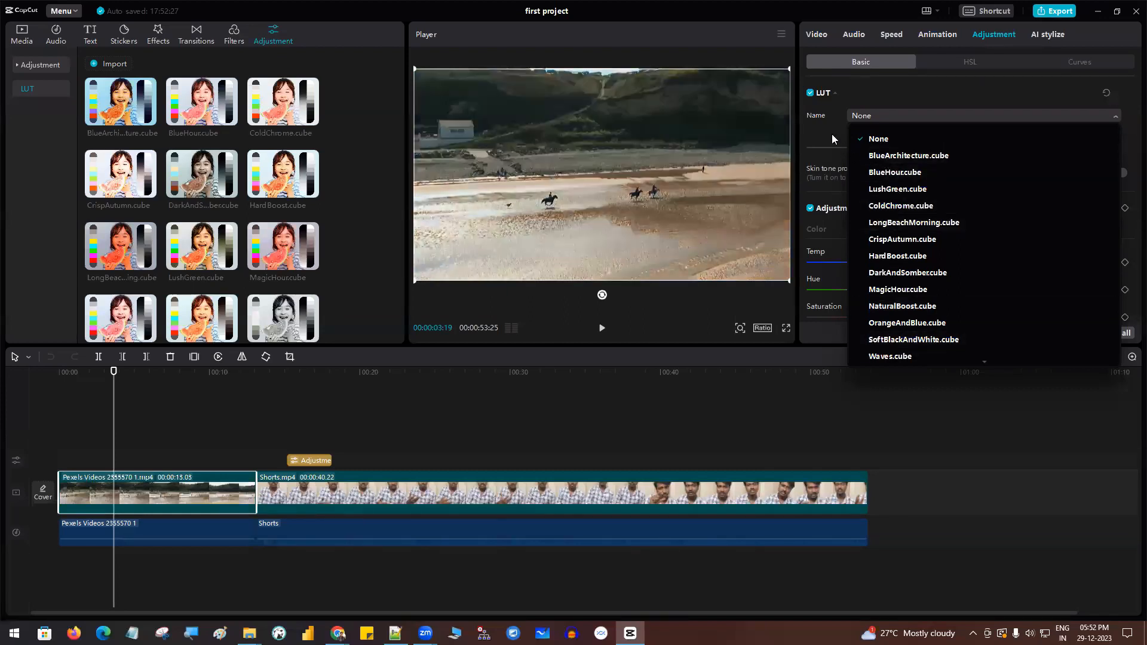
click(832, 134)
- Apply the SoftBlackAndWhite.cube LUT to the Shorts.mp4 clip, previewing it with the playhead at about 19 seconds
click(343, 498)
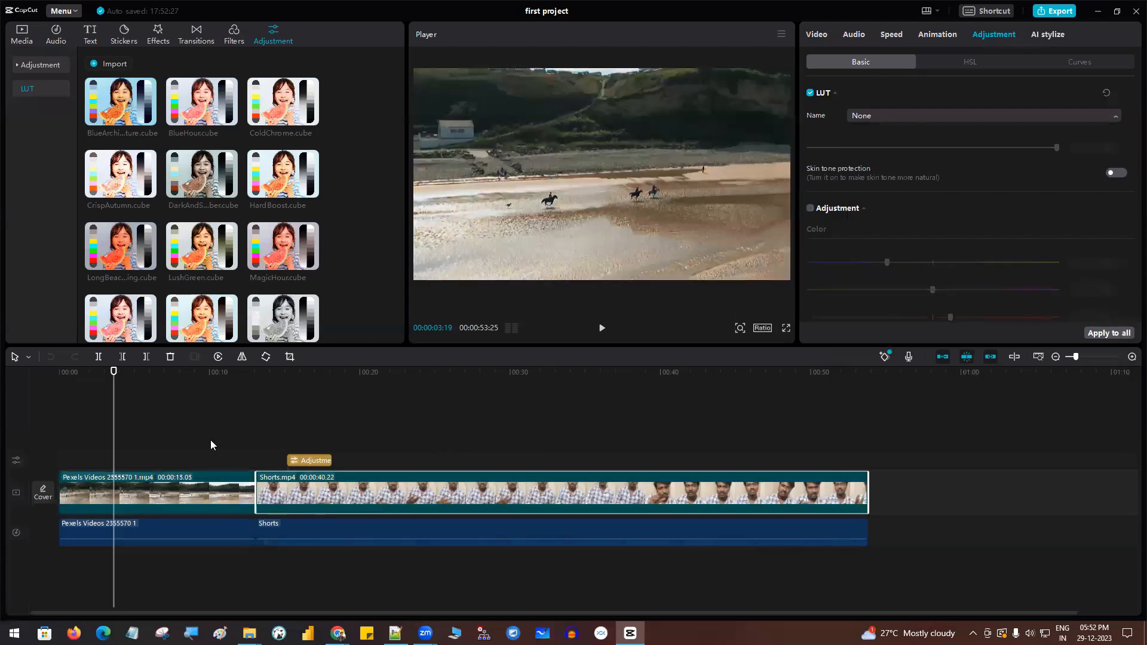
drag(150, 372, 351, 374)
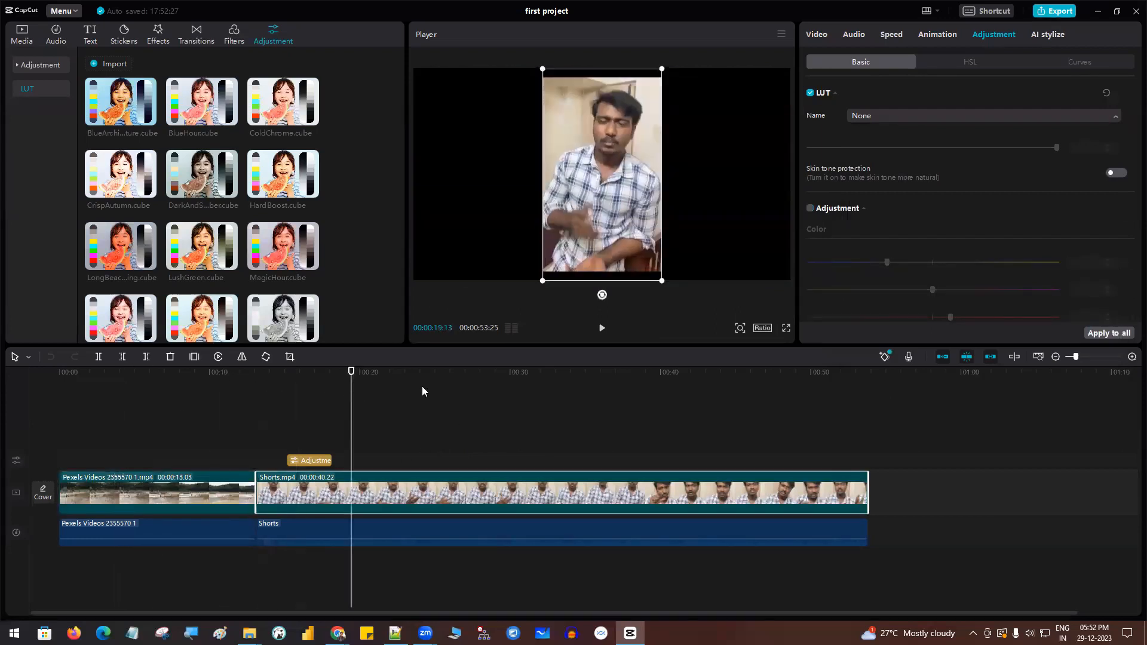
click(859, 119)
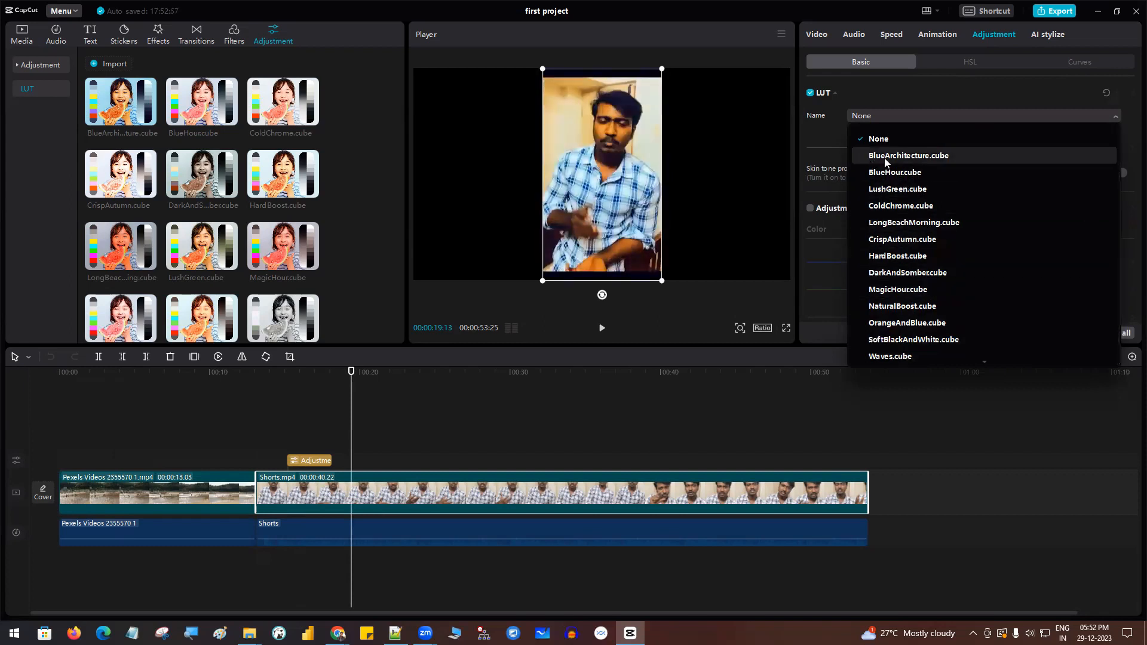
click(824, 129)
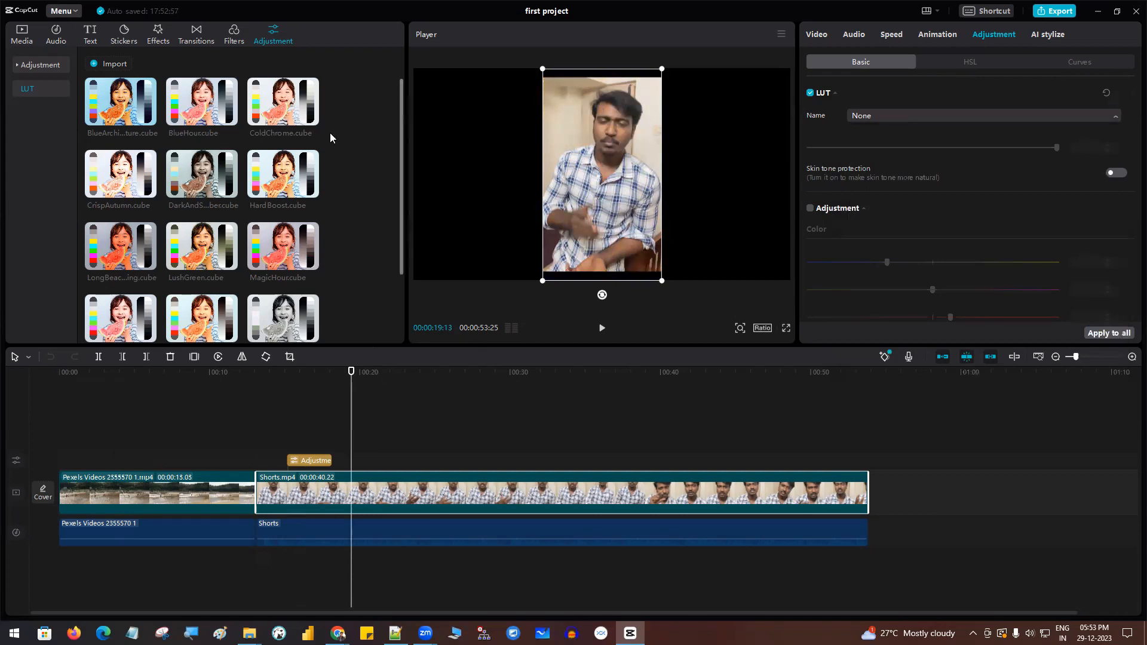
click(883, 118)
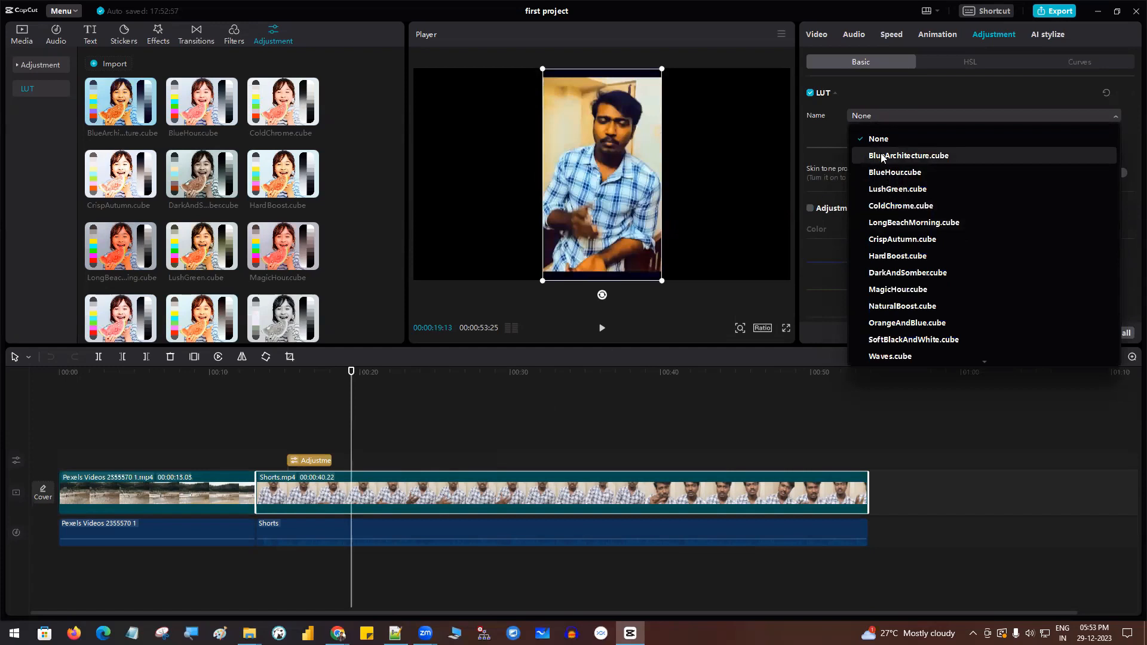
click(895, 340)
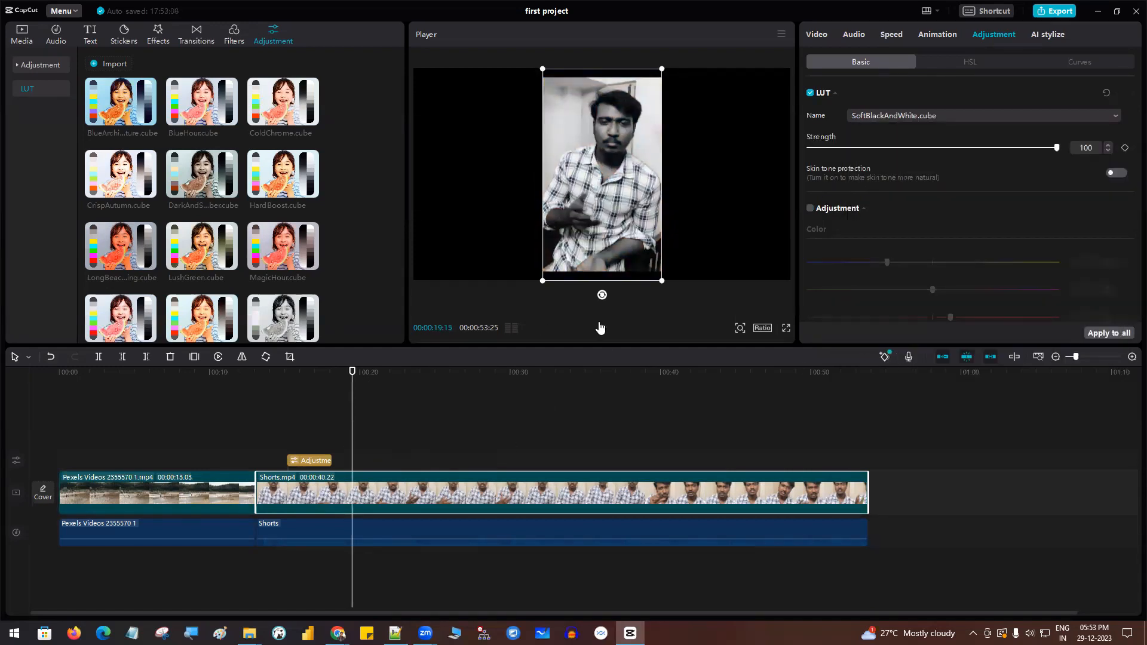
- Play back Shorts.mp4 from about 32 seconds to check the LUT applied to the clip
click(548, 370)
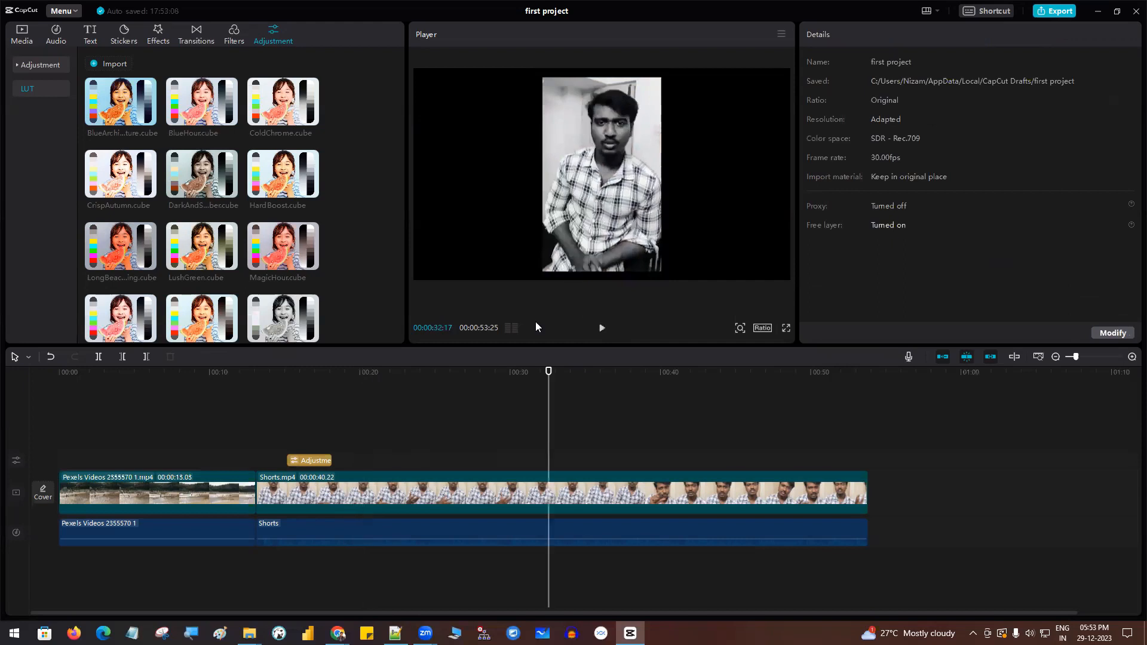
click(602, 328)
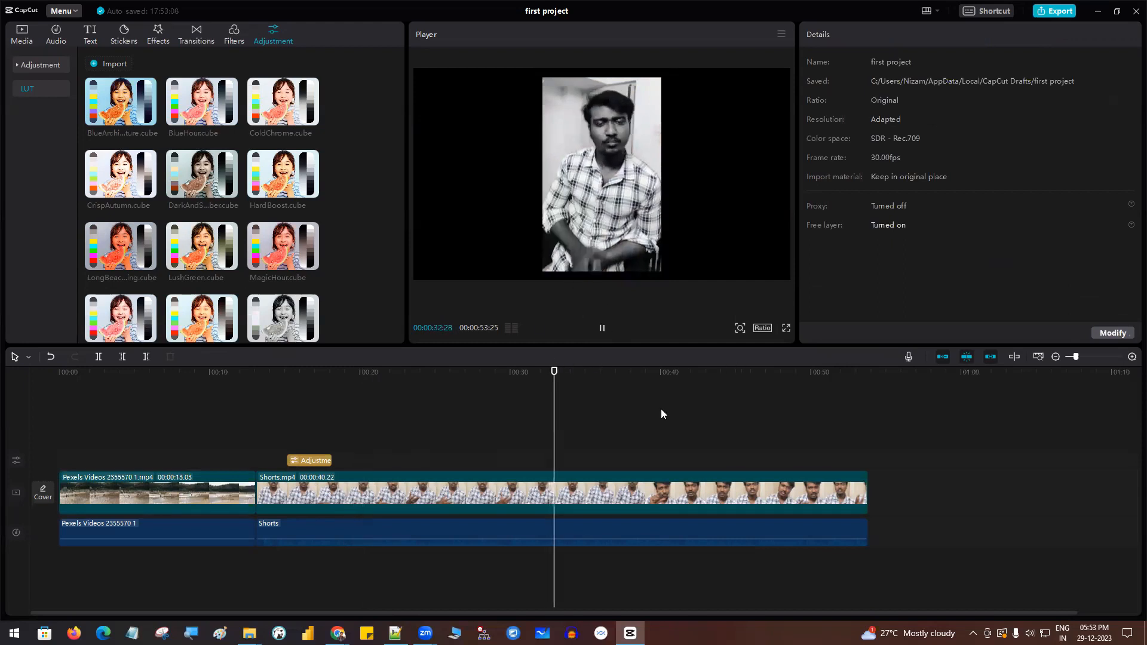
click(603, 327)
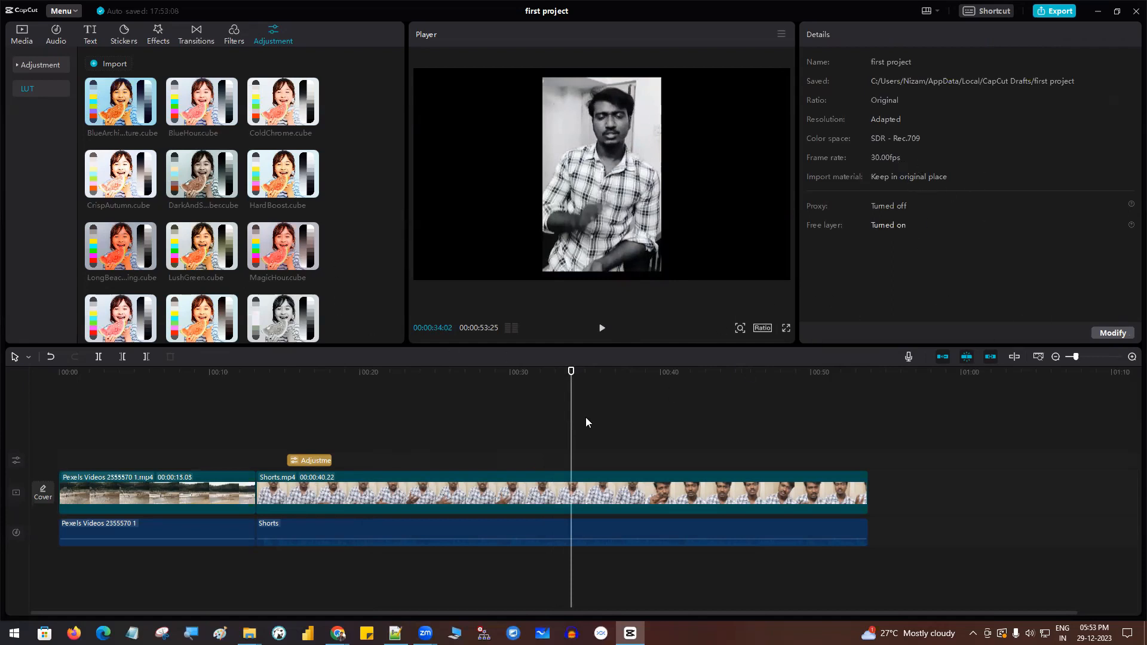
- Undo the LUT applied to Shorts.mp4 and place SoftBlackAndWhite.cube as a separate adjustment layer above the clip at about 34 seconds
key(ctrl+z)
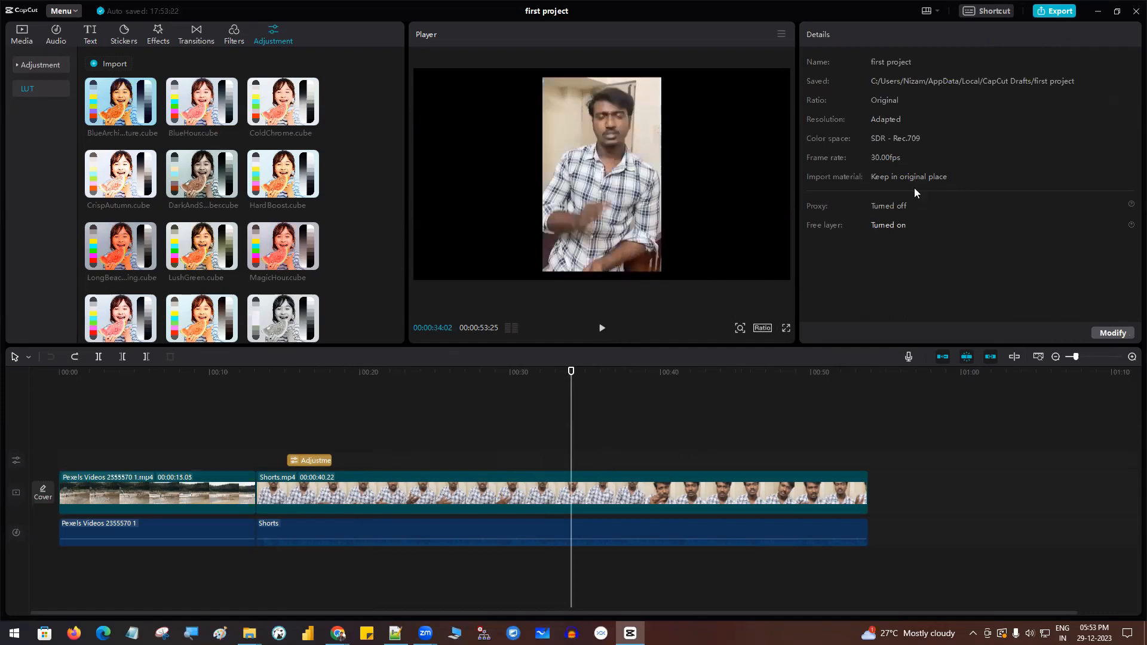
click(470, 494)
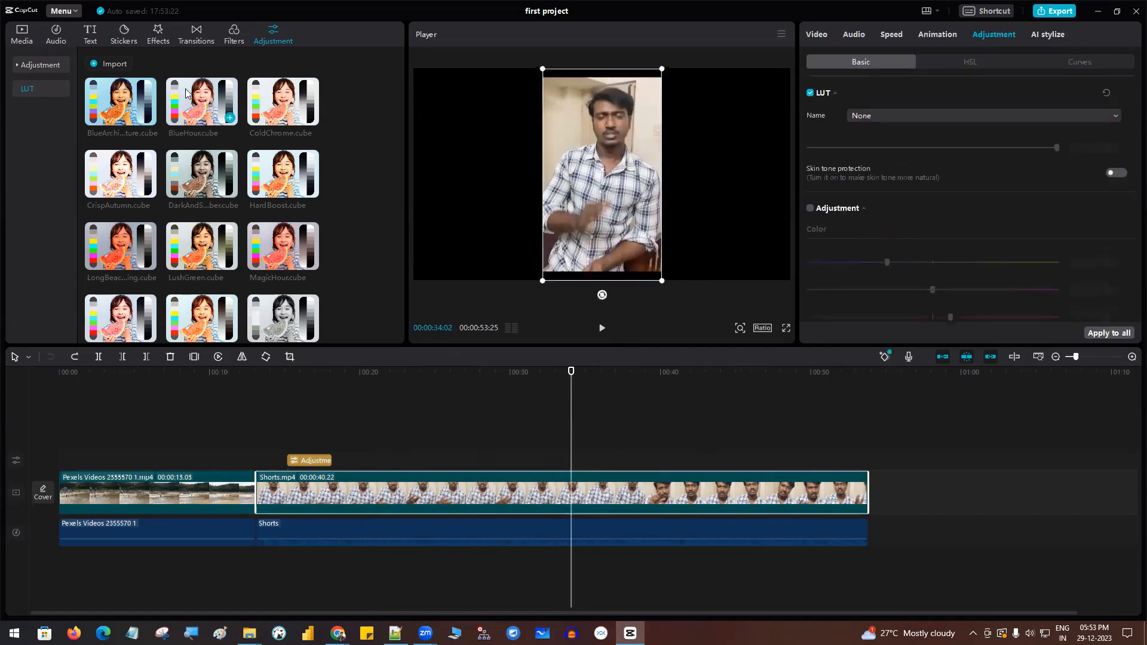
scroll(303, 245, down, 3)
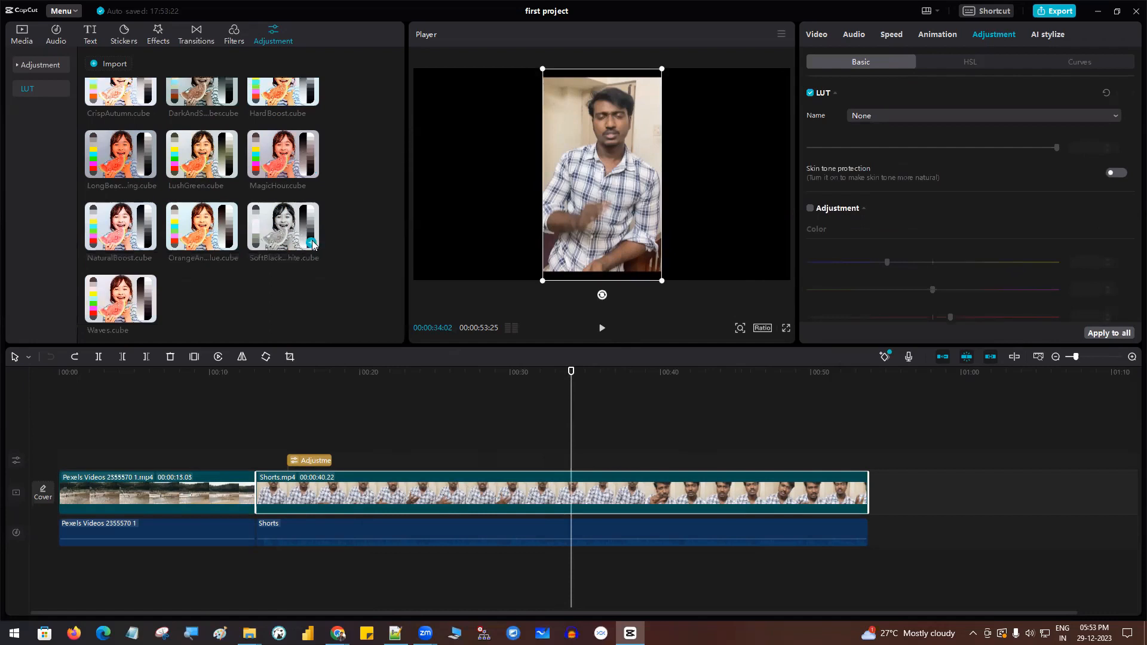
drag(276, 230, 577, 461)
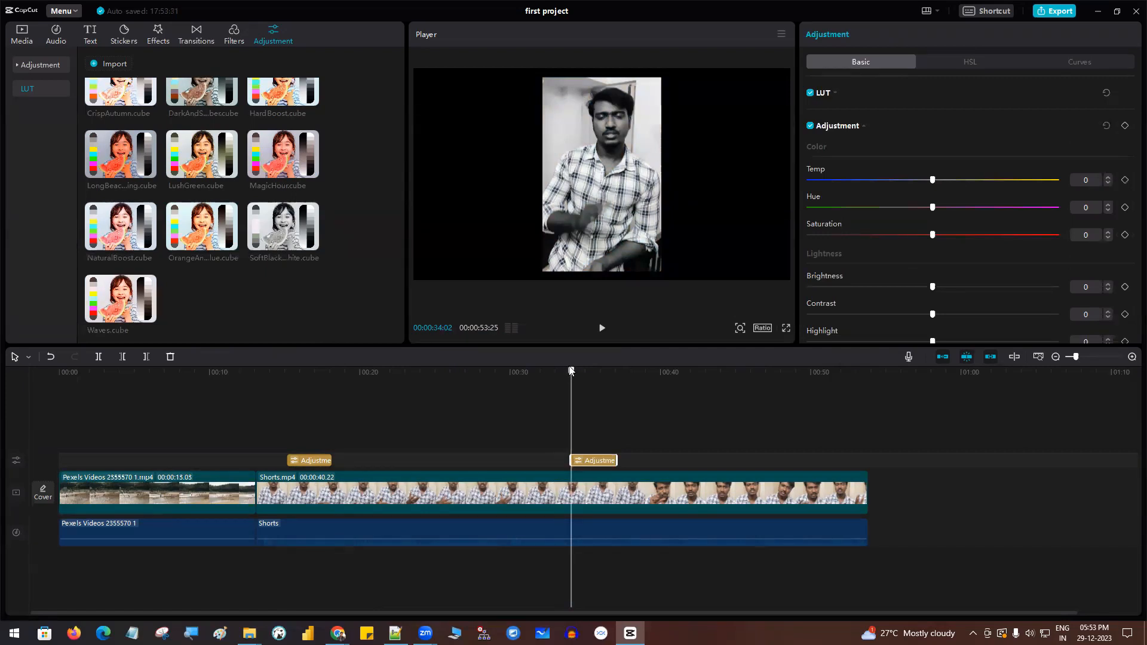
- Play the timeline in full screen from about 32 seconds to review the second adjustment layer, and exit full screen
click(723, 439)
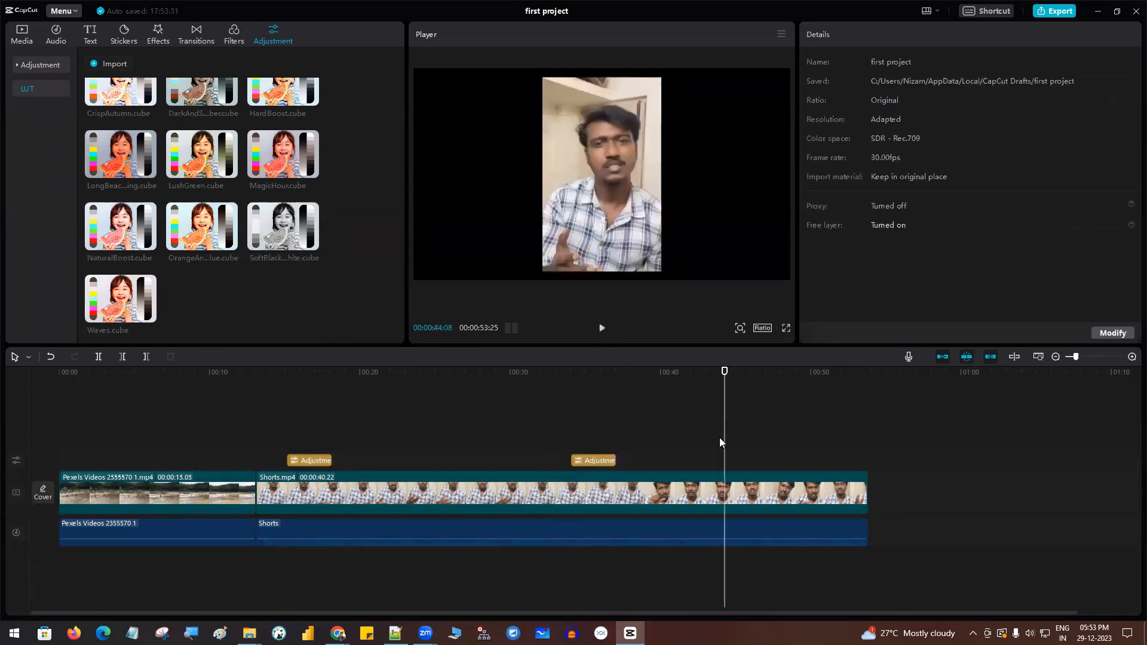
drag(725, 371, 545, 371)
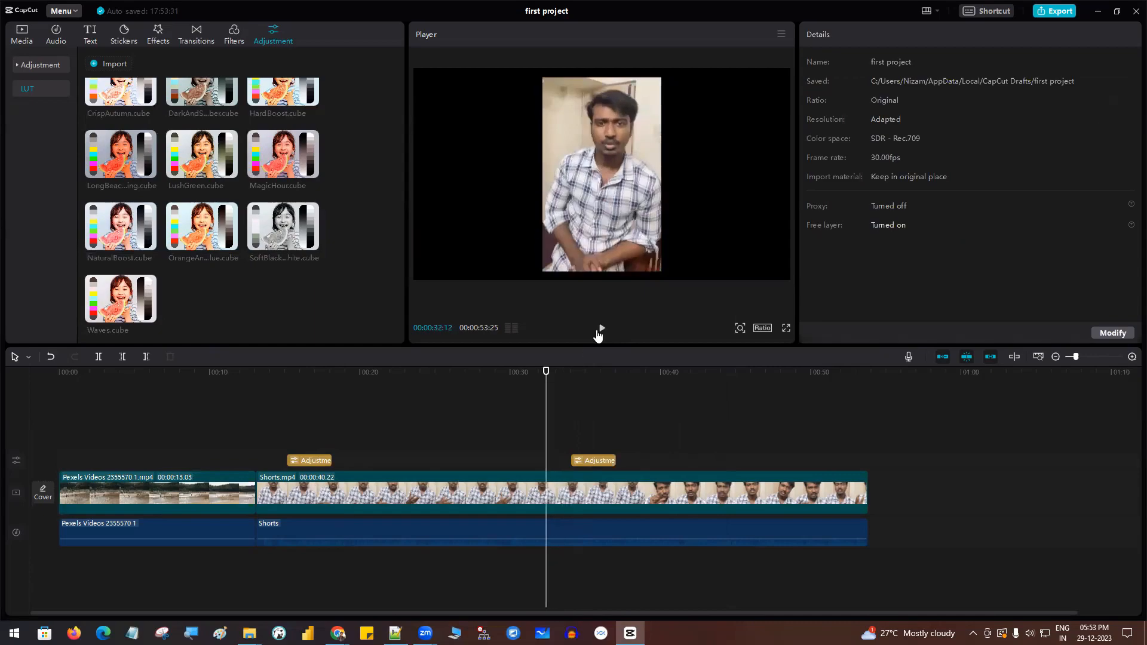
click(787, 328)
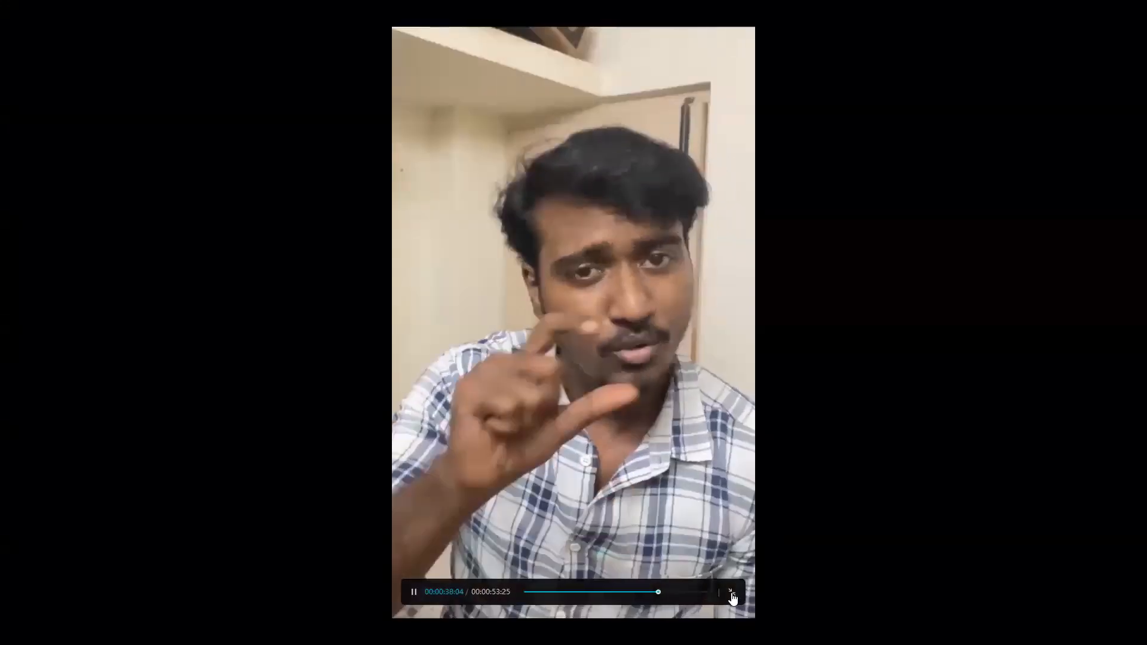
key(Escape)
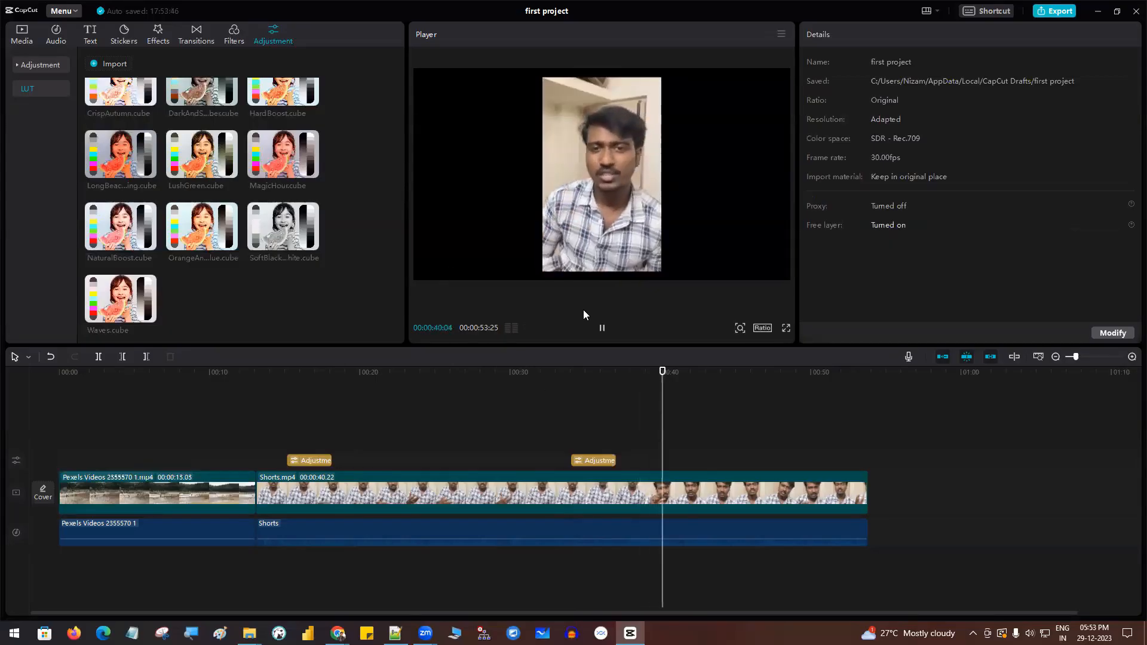